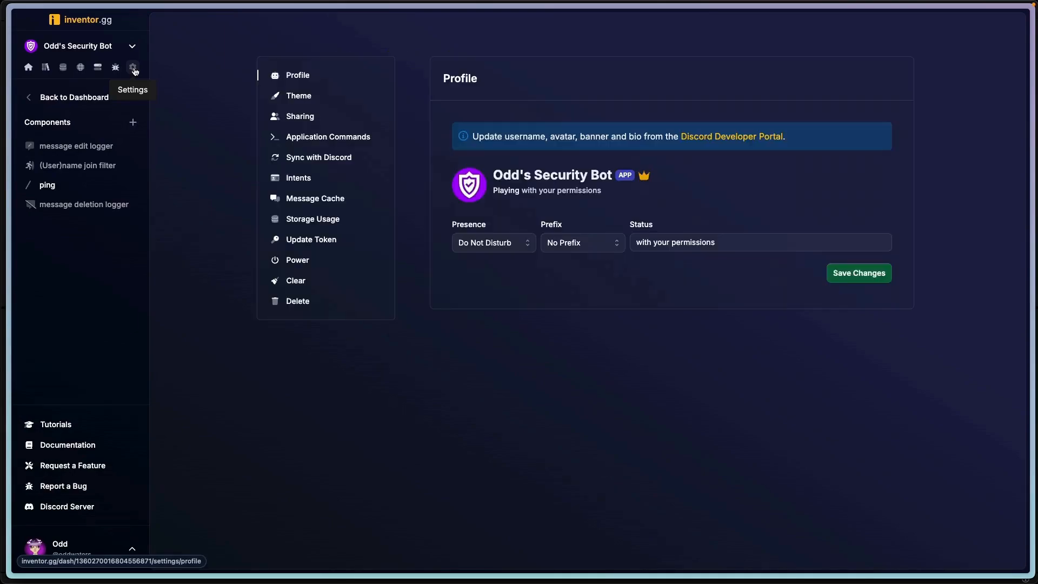
- Check the bot's Intents settings, then save the Message Cache settings with caching enabled
{"action": "left_click", "coordinate": [324, 180]}
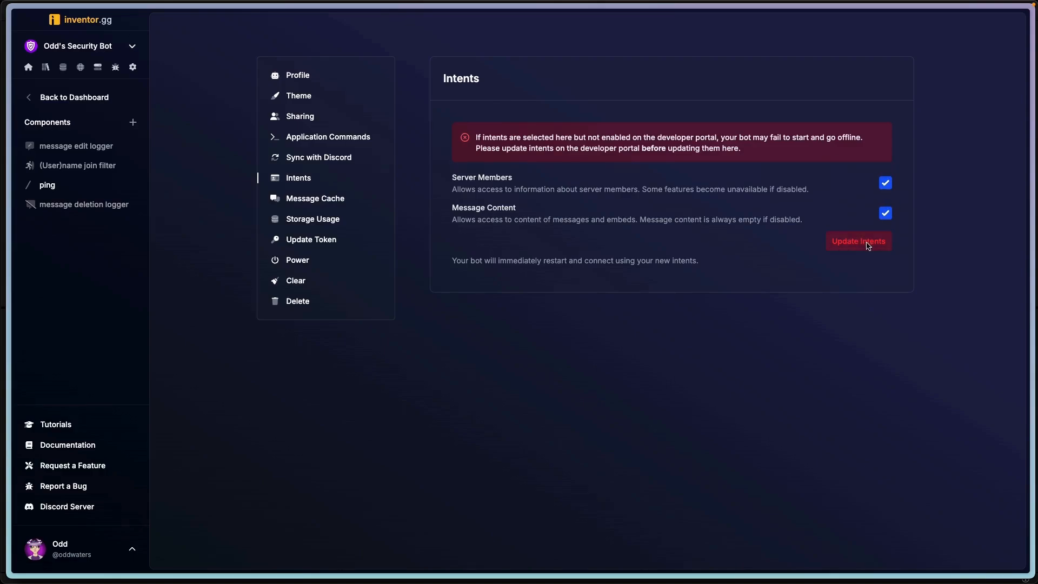
{"action": "left_click", "coordinate": [346, 201]}
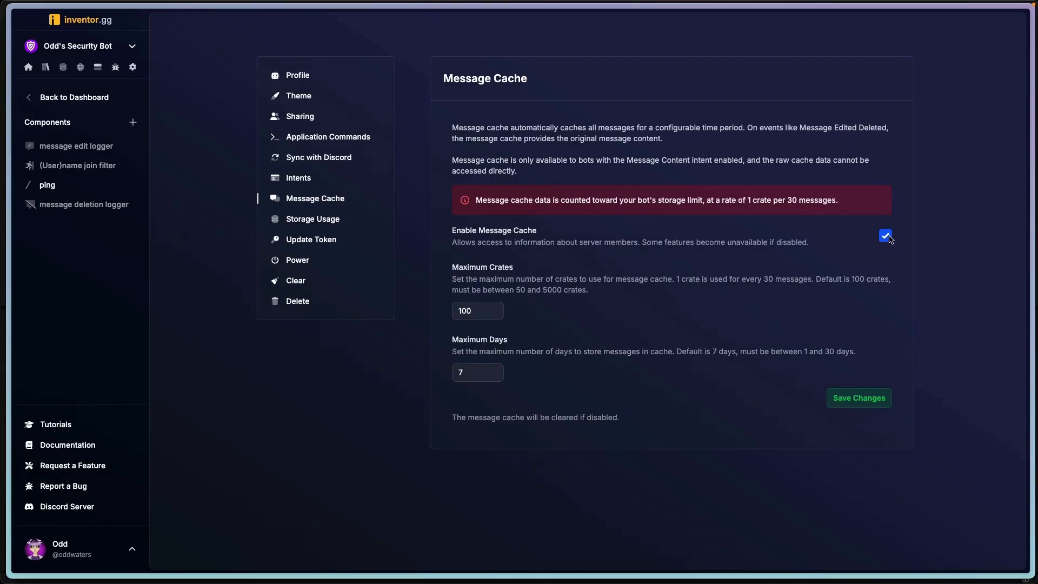
{"action": "left_click", "coordinate": [854, 399]}
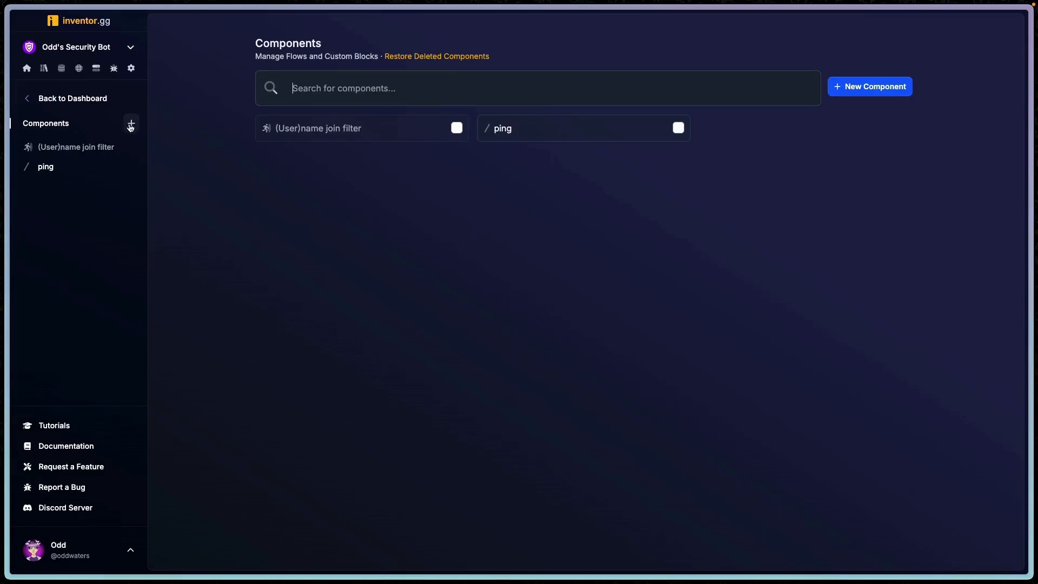
- Create a new Flow component named "message deletion logger"
{"action": "left_click", "coordinate": [133, 126]}
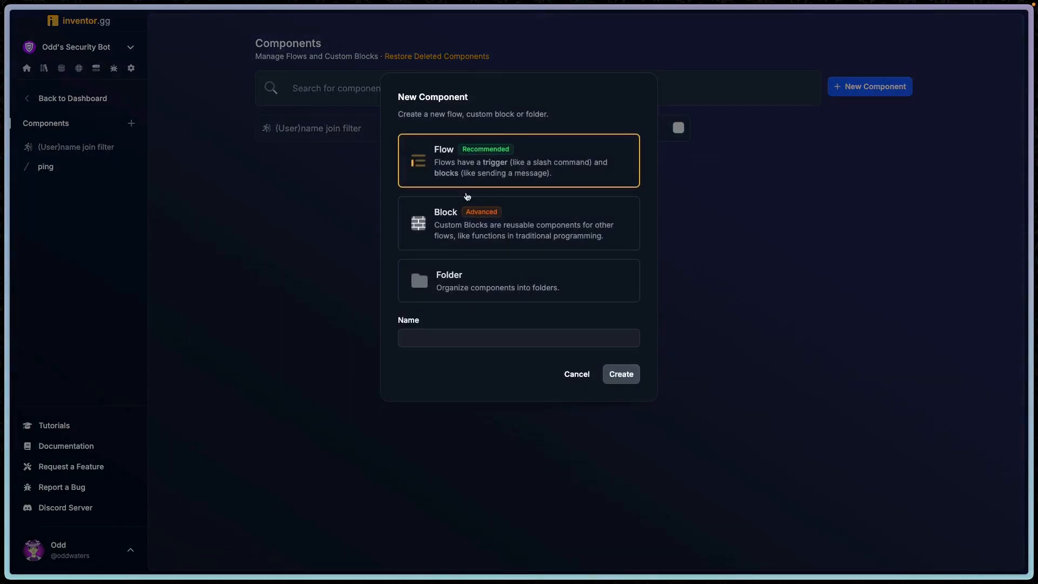
{"action": "left_click", "coordinate": [473, 341]}
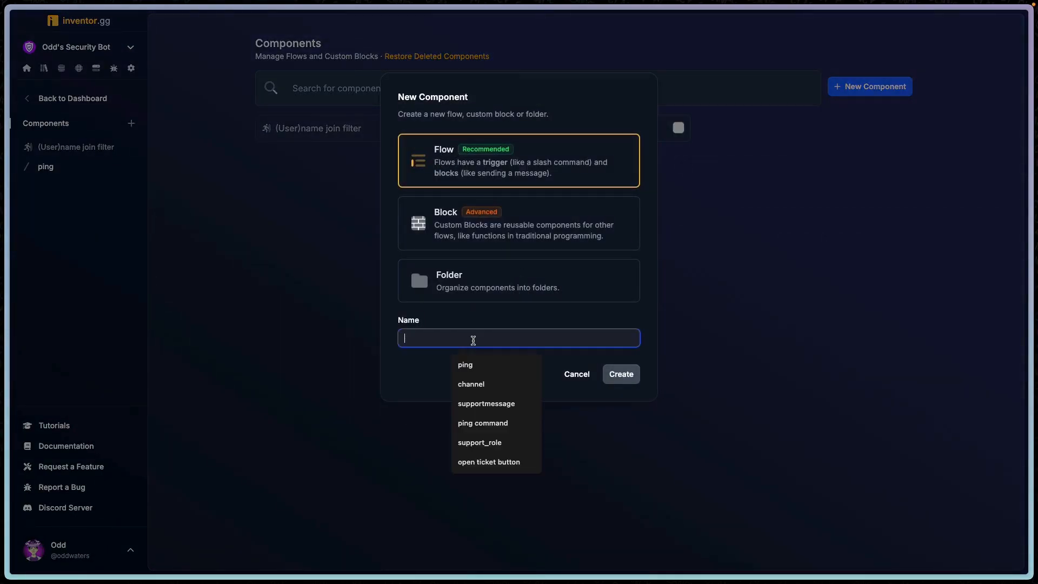
{"action": "type", "text": "mes"}
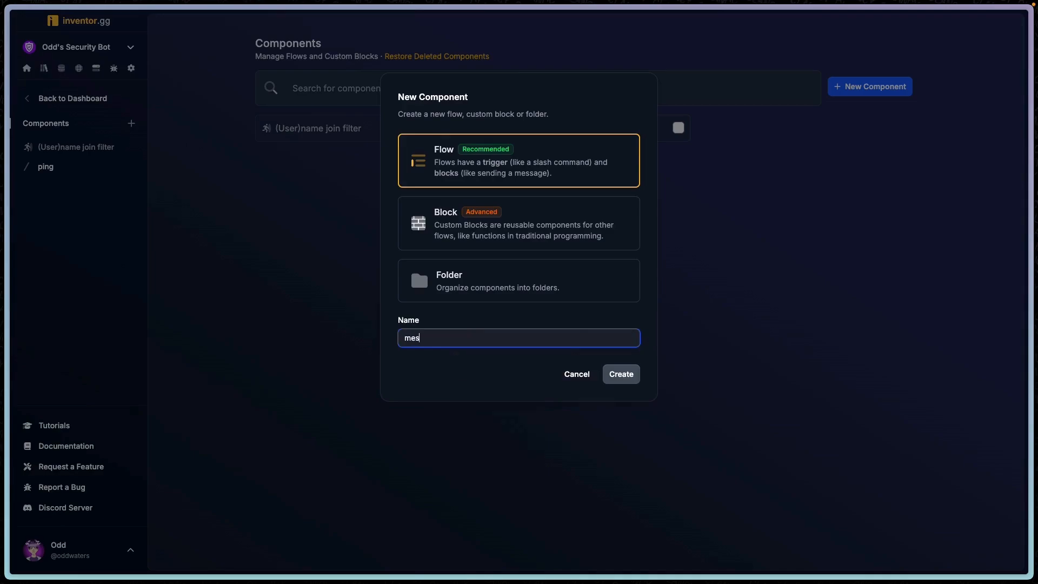
{"action": "type", "text": "sage deletion logger"}
{"action": "left_click", "coordinate": [502, 318]}
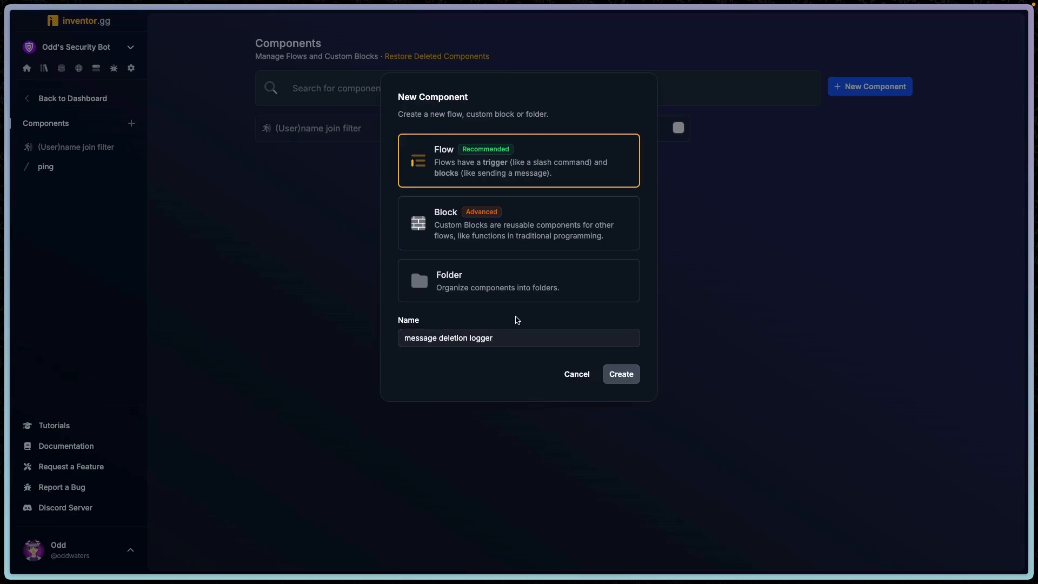
{"action": "key", "text": "Return"}
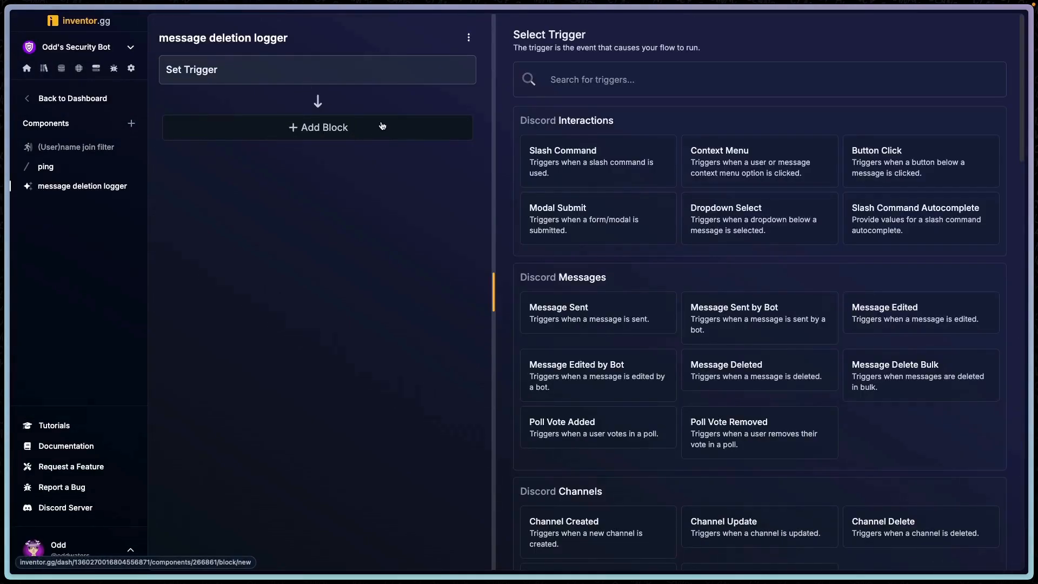
- Set the flow's trigger to Message Deleted
{"action": "type", "text": "delete"}
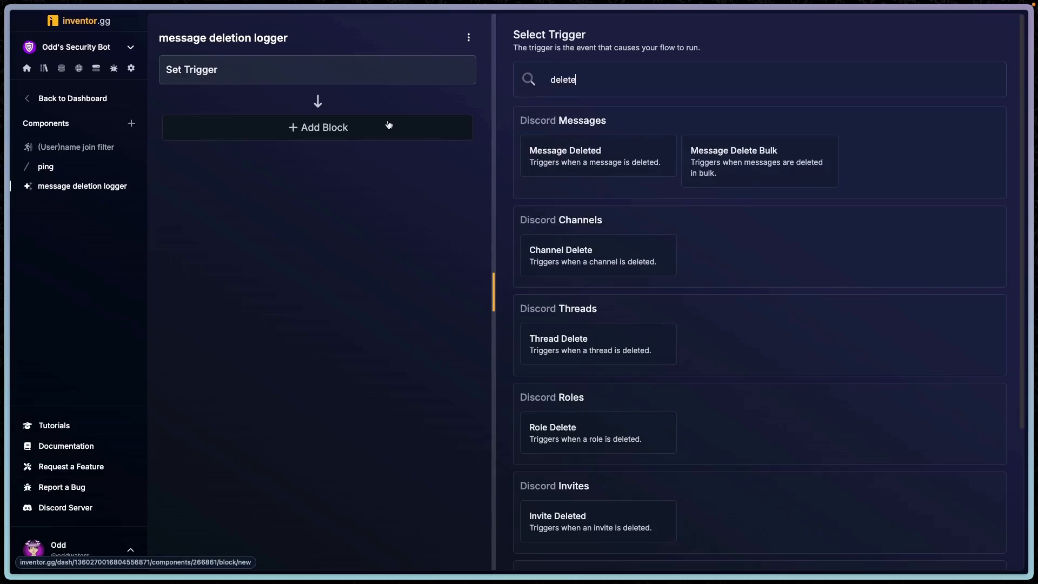
{"action": "left_click", "coordinate": [589, 152]}
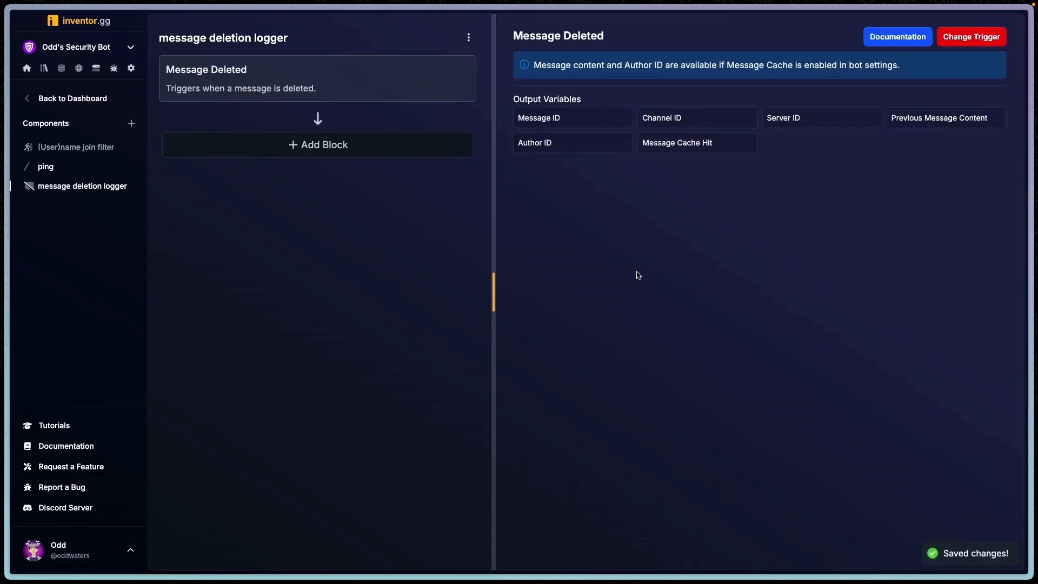
- Add an If Statement block below the trigger
{"action": "left_click", "coordinate": [381, 146]}
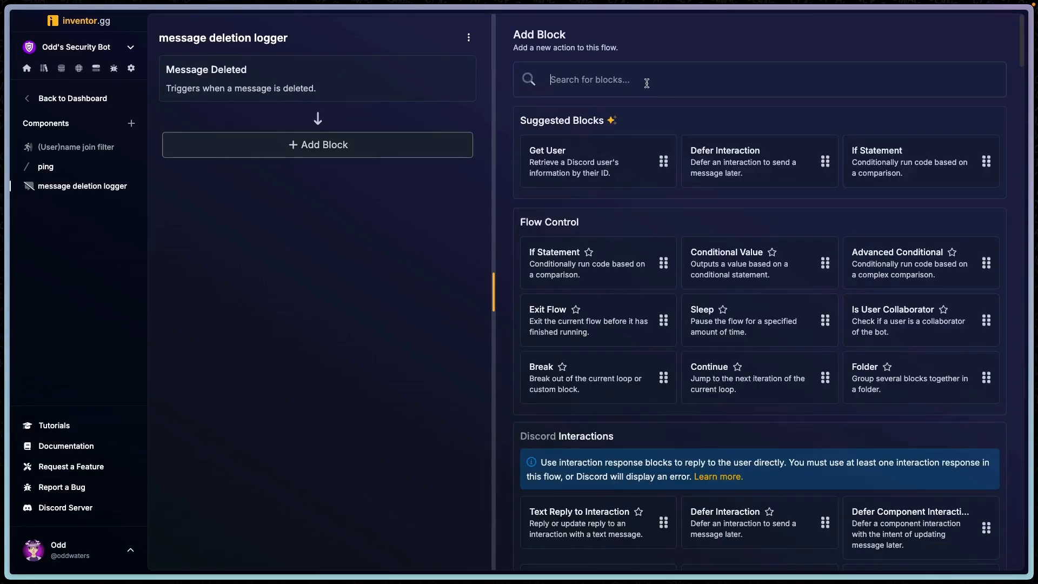
{"action": "type", "text": "if"}
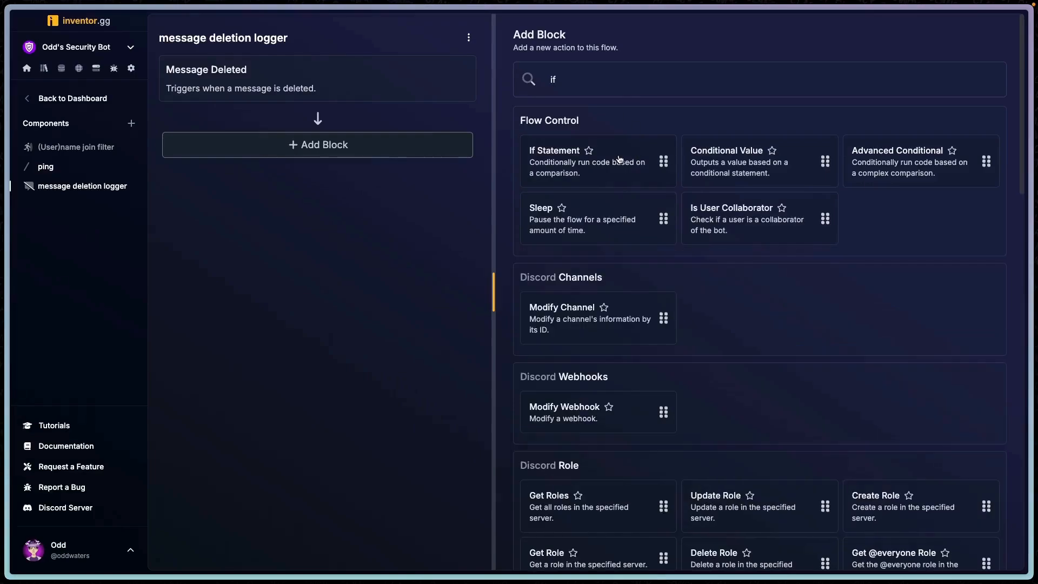
{"action": "left_click", "coordinate": [620, 159]}
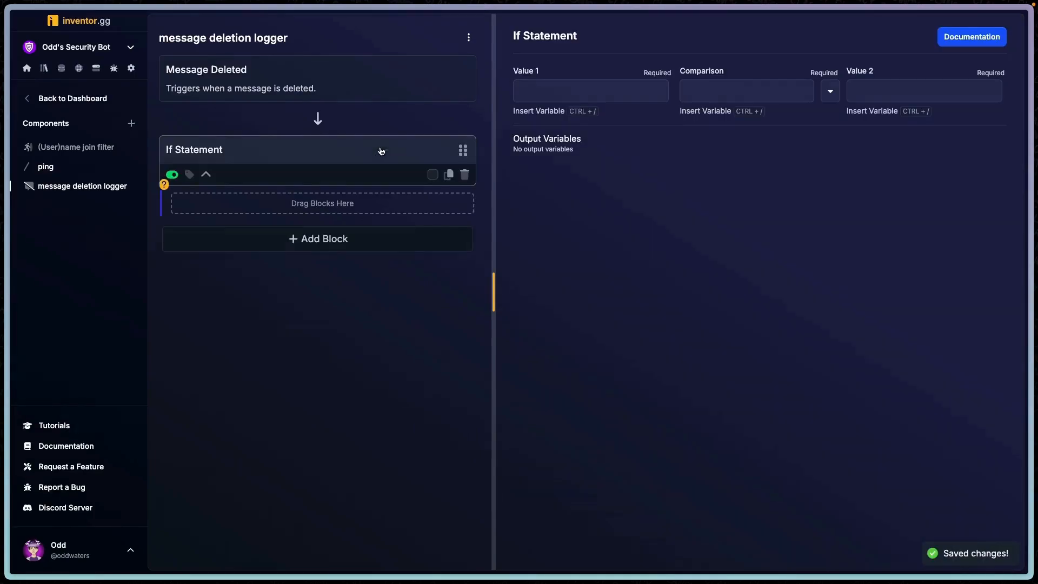
- Configure the If Statement so the trigger's Channel ID equals (case insensitive) the pasted log channel ID
{"action": "left_click", "coordinate": [616, 91]}
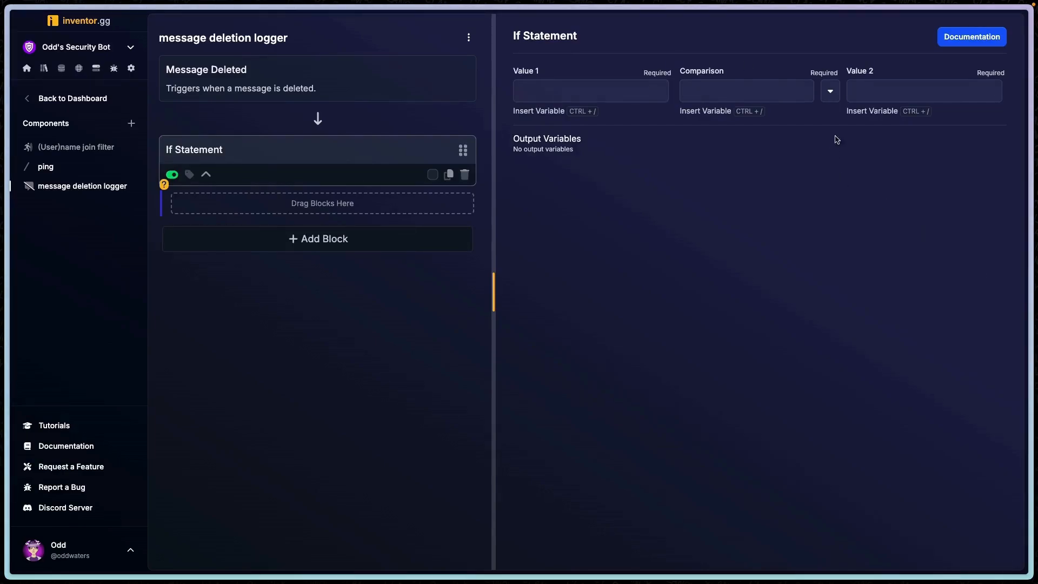
{"action": "left_click", "coordinate": [853, 92]}
{"action": "key", "text": "ctrl+v"}
{"action": "left_click", "coordinate": [523, 114]}
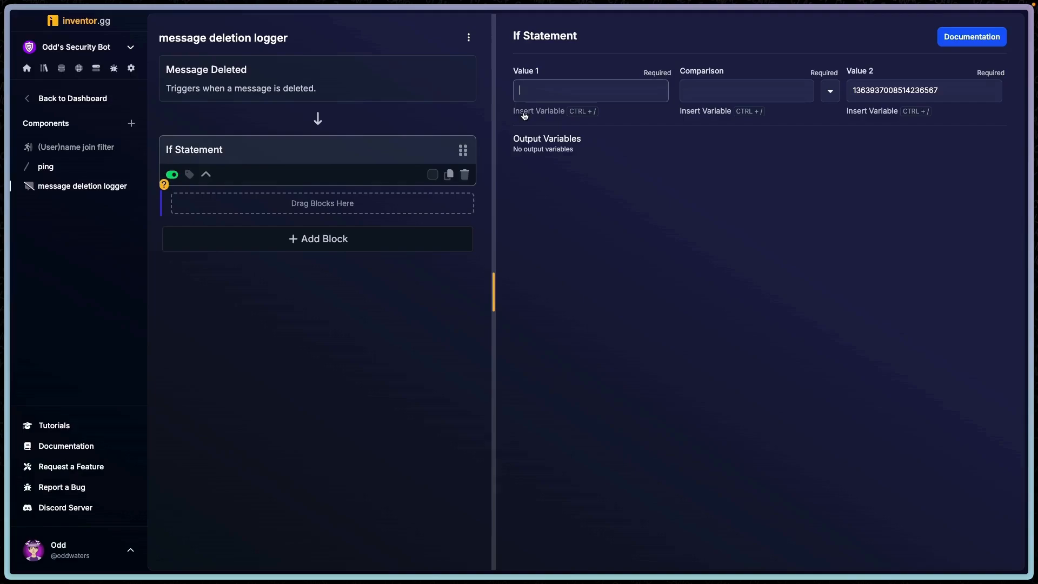
{"action": "left_click", "coordinate": [524, 111]}
{"action": "left_click", "coordinate": [416, 102]}
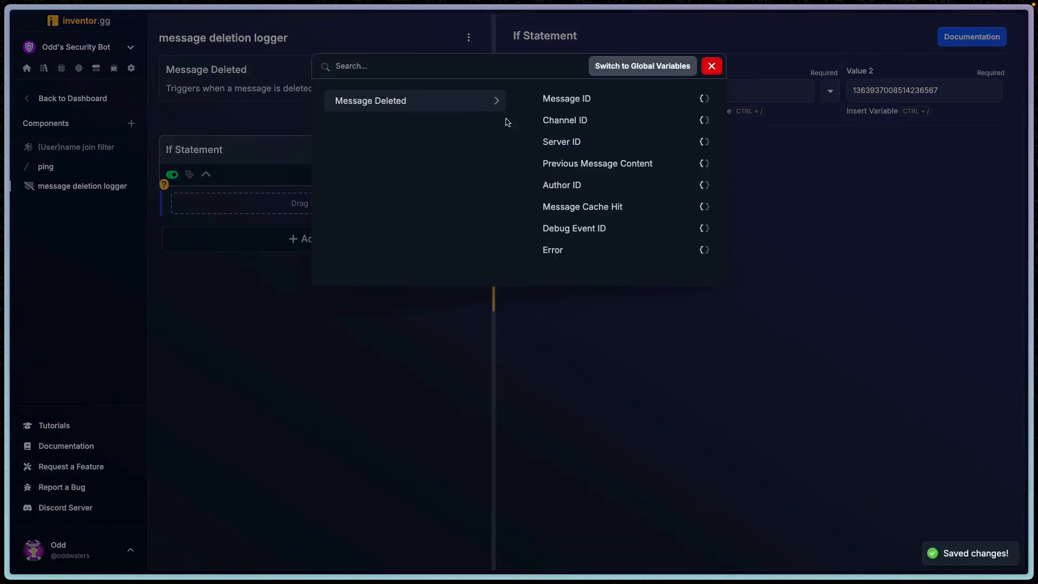
{"action": "left_click", "coordinate": [605, 120]}
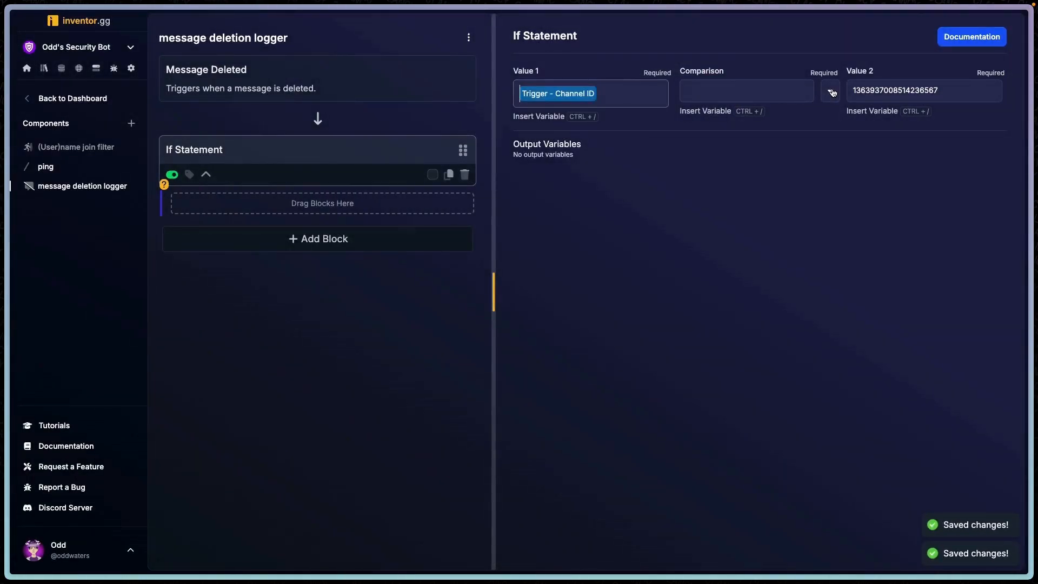
{"action": "left_click", "coordinate": [832, 92]}
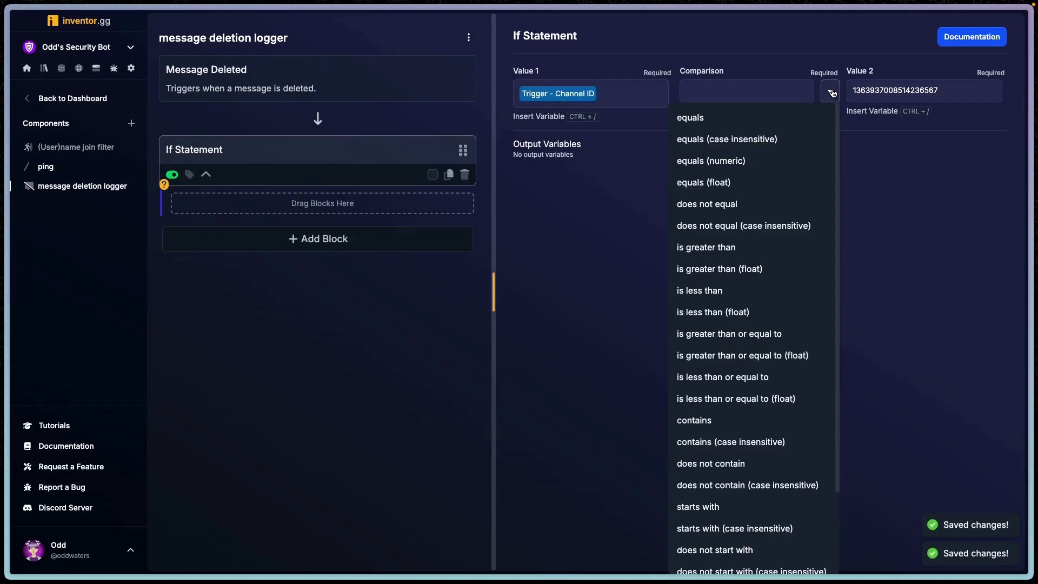
{"action": "left_click", "coordinate": [715, 142]}
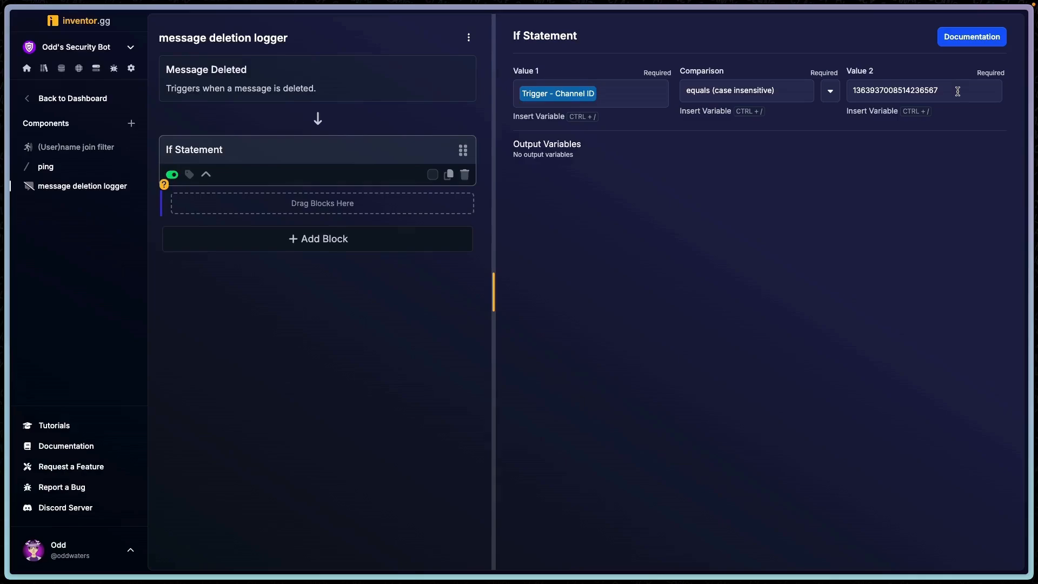
- Add an Exit Flow block inside the If Statement
{"action": "left_click", "coordinate": [318, 238]}
{"action": "type", "text": "exit"}
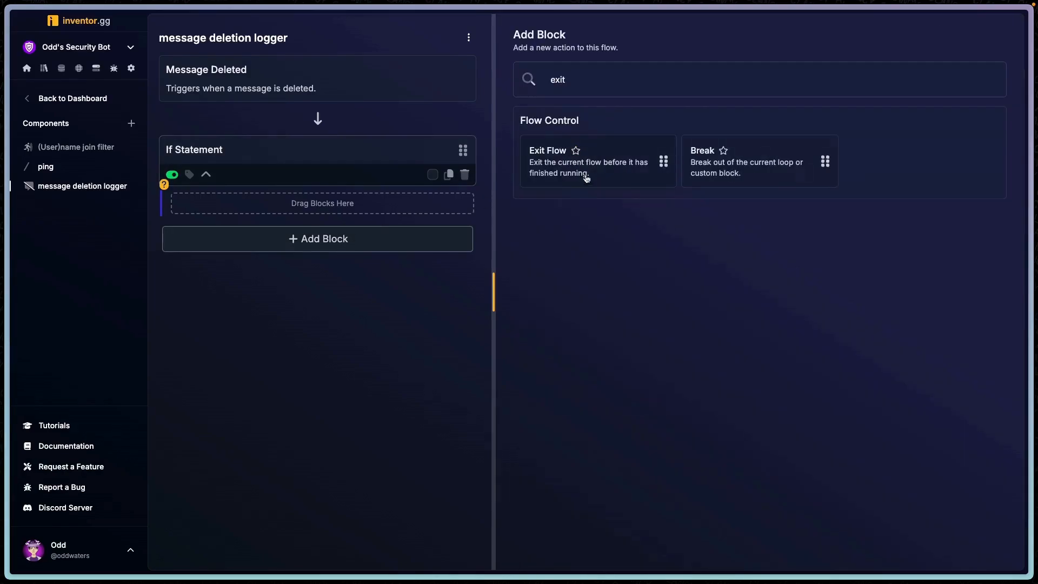
{"action": "left_click_drag", "start_coordinate": [586, 174], "coordinate": [248, 177]}
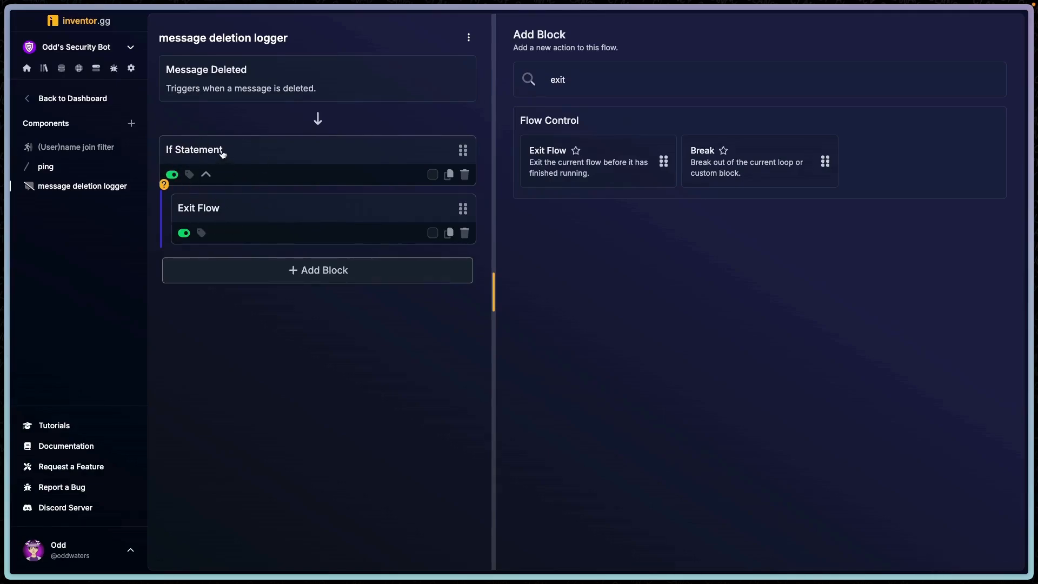
- Add a Send or Edit Embed Message block after the If Statement
{"action": "left_click_drag", "start_coordinate": [167, 38], "coordinate": [296, 39]}
{"action": "left_click", "coordinate": [319, 44]}
{"action": "key", "text": "ctrl+a"}
{"action": "key", "text": "BackSpace"}
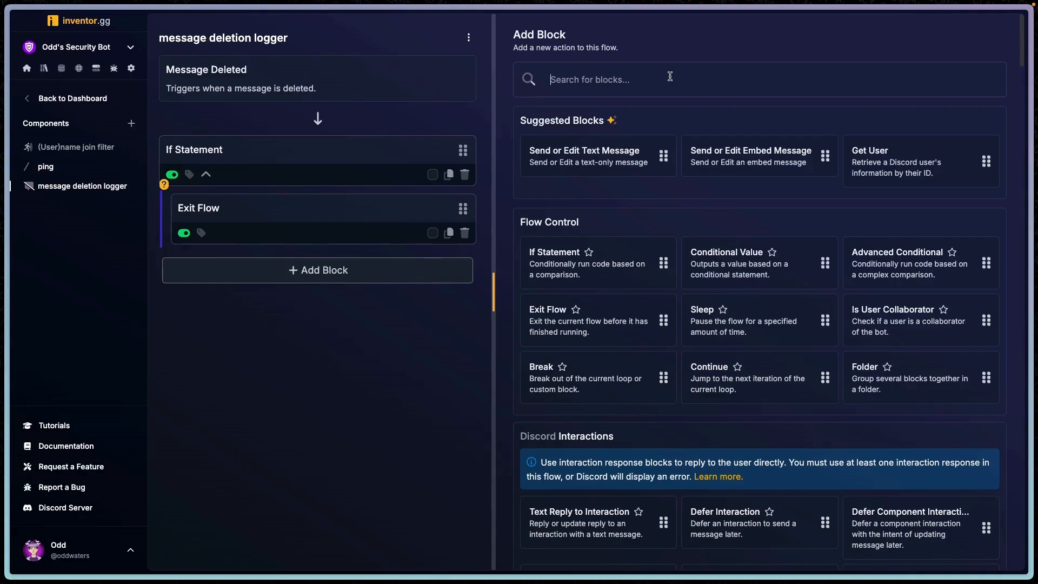
{"action": "type", "text": "send"}
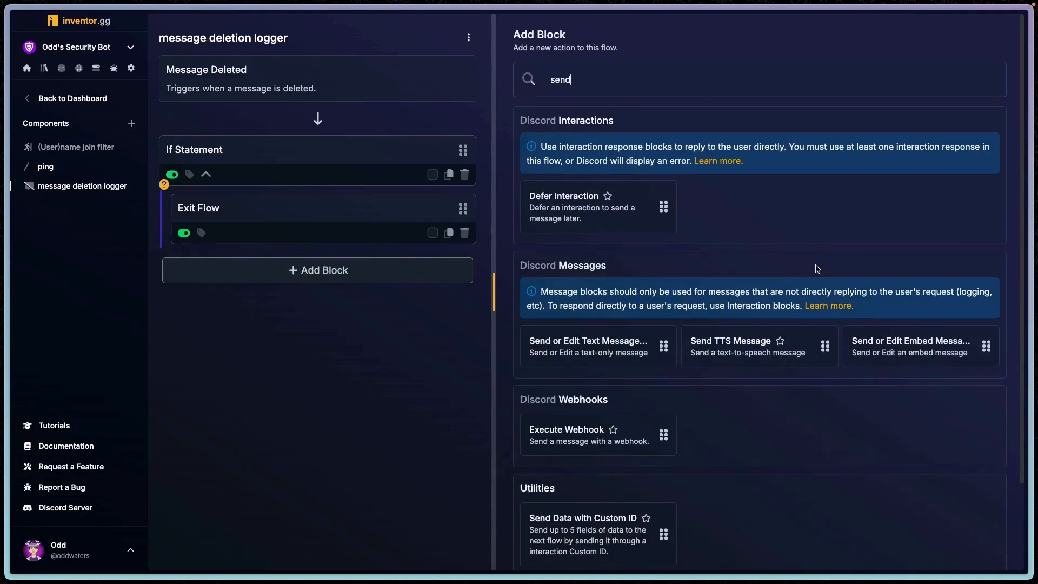
{"action": "left_click", "coordinate": [912, 347]}
- Set the embed's Channel ID to the pasted log channel ID and Allow Mentions to false
{"action": "left_click", "coordinate": [607, 100]}
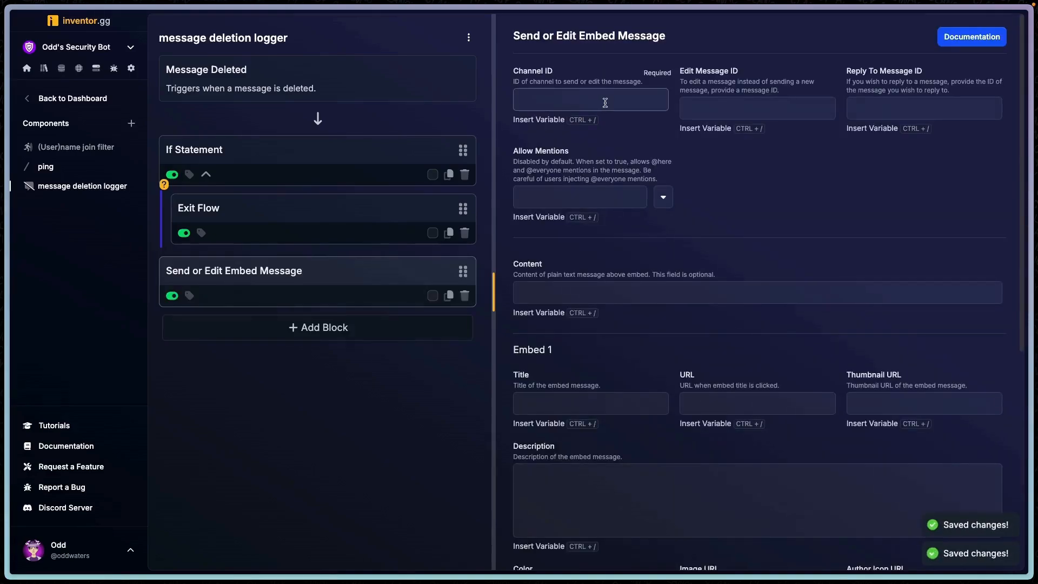
{"action": "key", "text": "ctrl+v"}
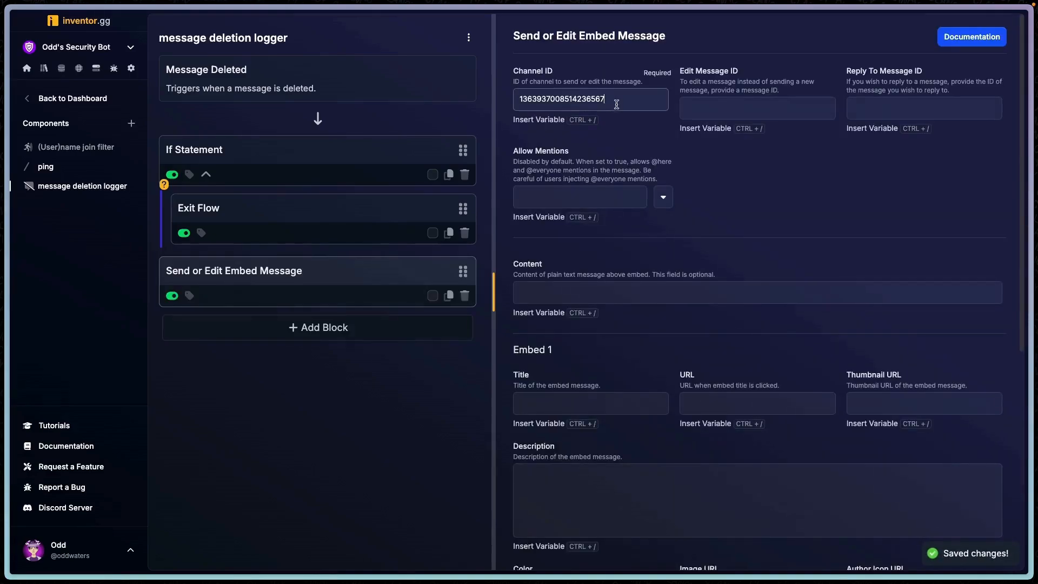
{"action": "left_click", "coordinate": [663, 198]}
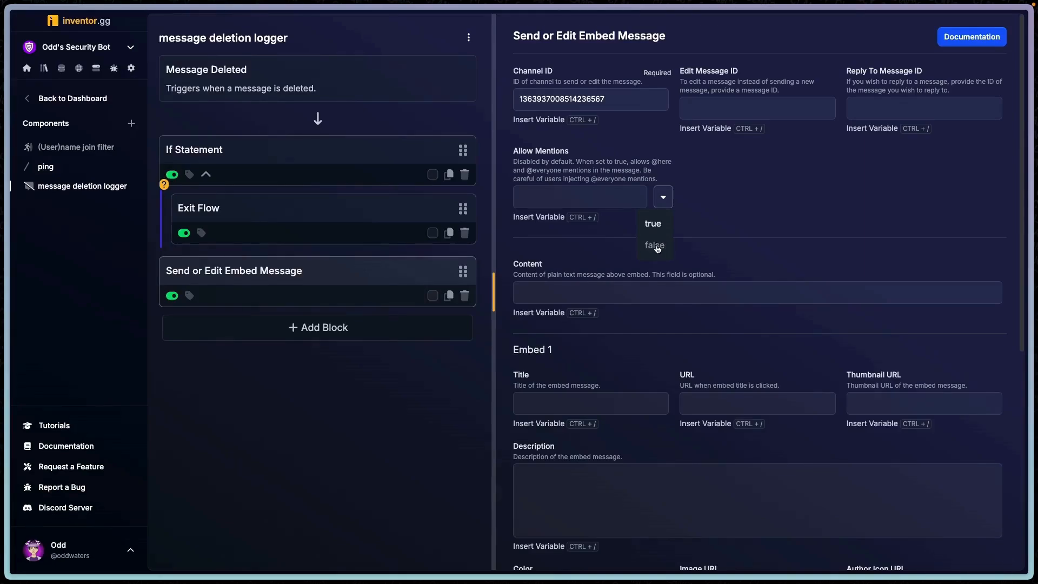
{"action": "left_click", "coordinate": [654, 246]}
- Set the embed color to #FF0000
{"action": "scroll", "coordinate": [632, 334], "scroll_direction": "down", "scroll_amount": 3}
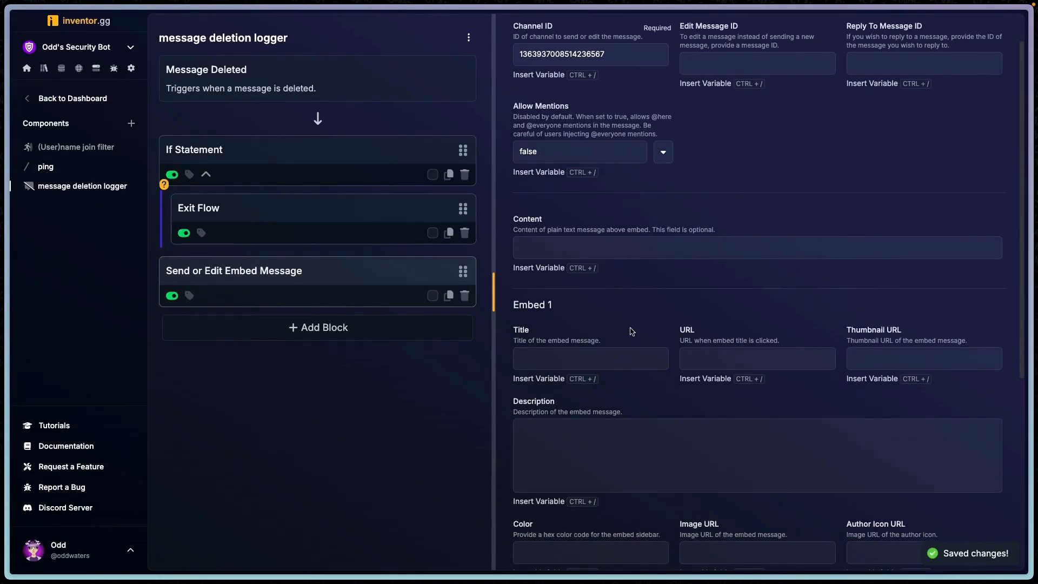
{"action": "scroll", "coordinate": [632, 328], "scroll_direction": "down", "scroll_amount": 1}
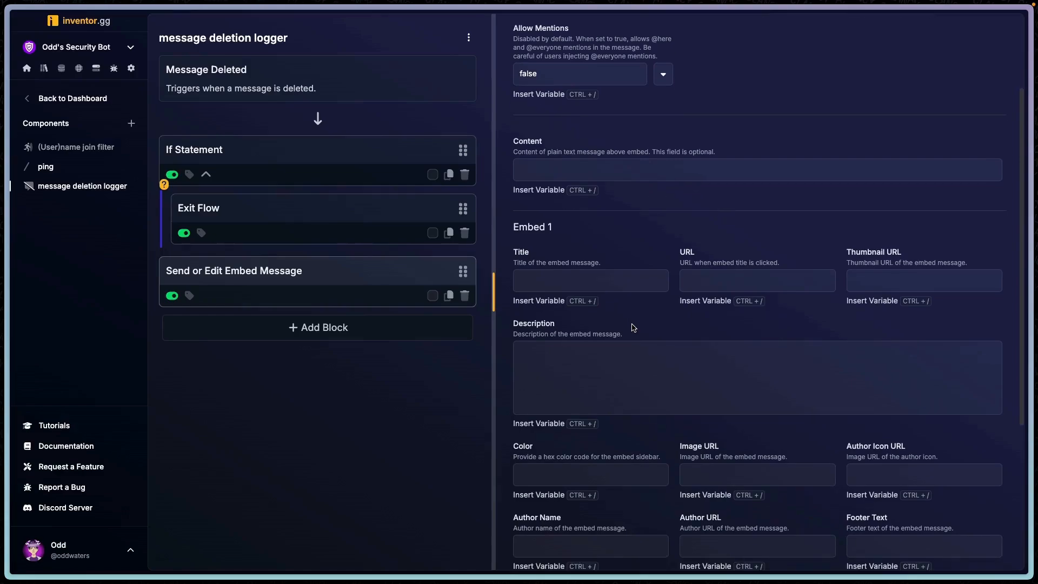
{"action": "left_click", "coordinate": [598, 277]}
{"action": "scroll", "coordinate": [595, 400], "scroll_direction": "down", "scroll_amount": 2}
{"action": "left_click", "coordinate": [587, 399]}
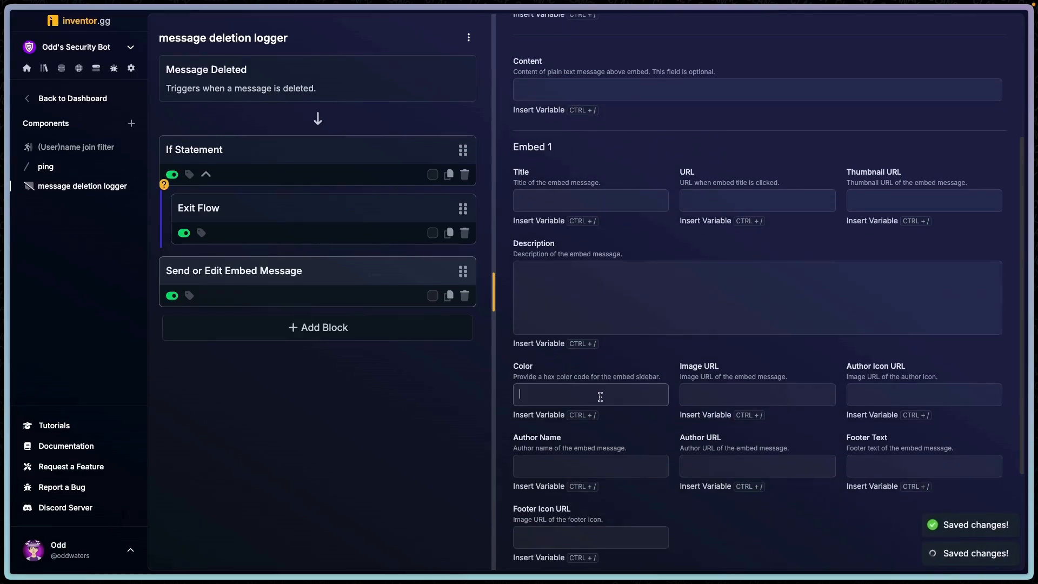
{"action": "type", "text": "#FF0000"}
{"action": "left_click", "coordinate": [629, 358]}
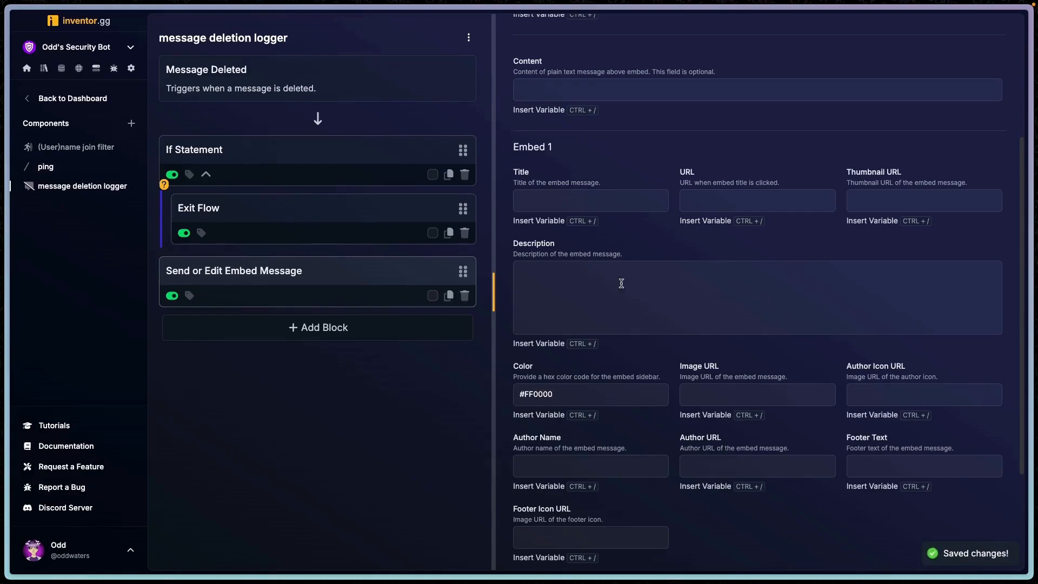
- Set the embed title to "Message Deleted"
{"action": "left_click", "coordinate": [592, 201]}
{"action": "type", "text": "Message Deleted"}
- Write the embed description as bold "User:" followed by the trigger's Author ID variable
{"action": "left_click", "coordinate": [566, 289]}
{"action": "type", "text": "**"}
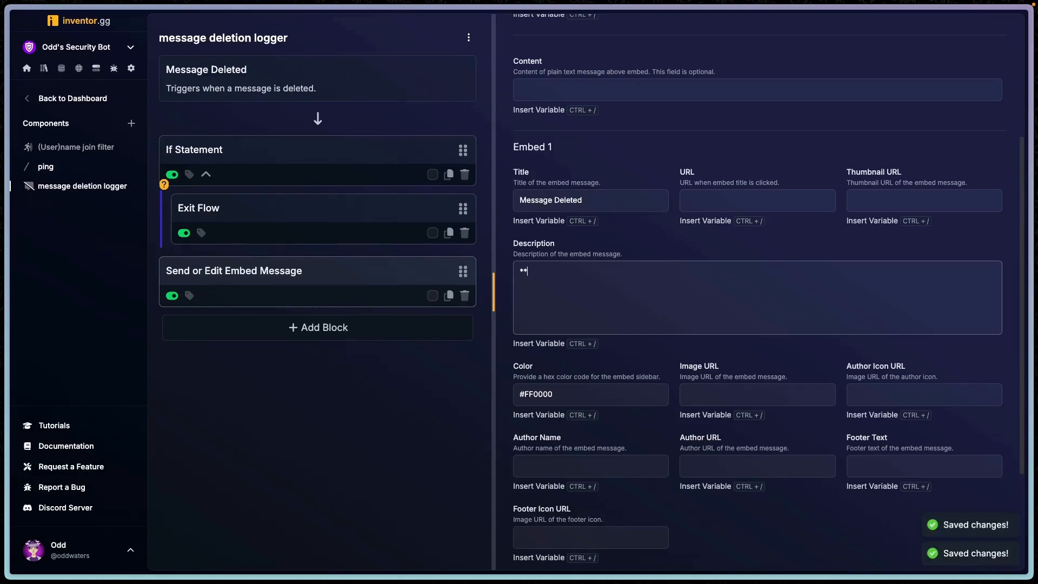
{"action": "type", "text": "User:**"}
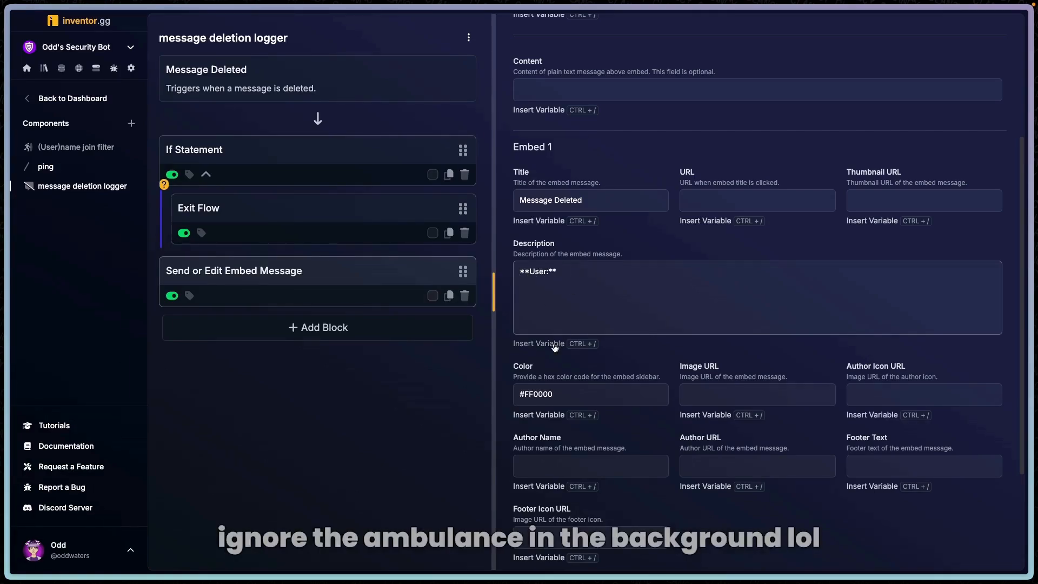
{"action": "key", "text": "ctrl+slash"}
{"action": "left_click", "coordinate": [470, 102]}
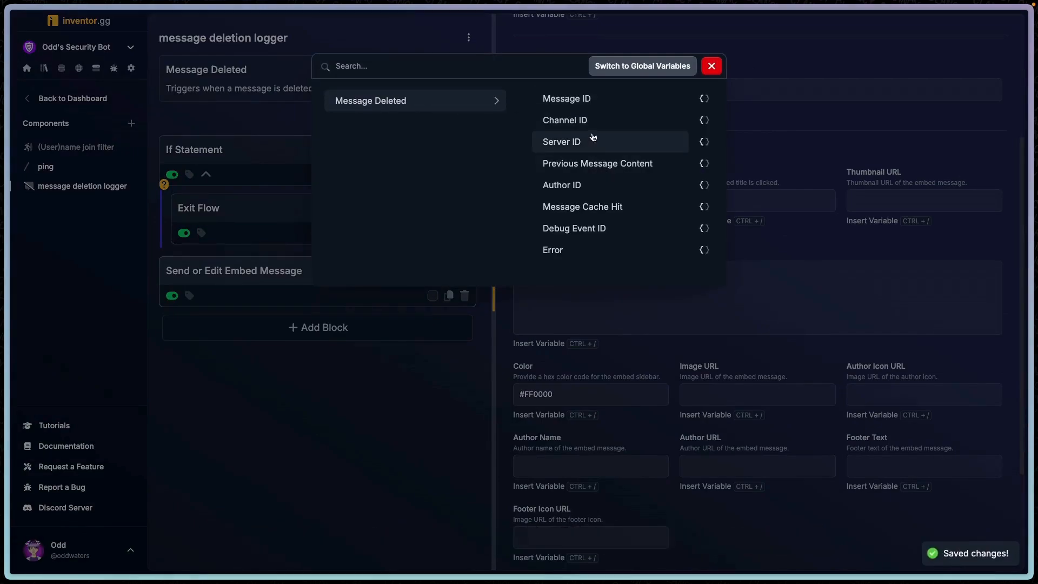
{"action": "left_click", "coordinate": [604, 186]}
{"action": "left_click", "coordinate": [670, 277]}
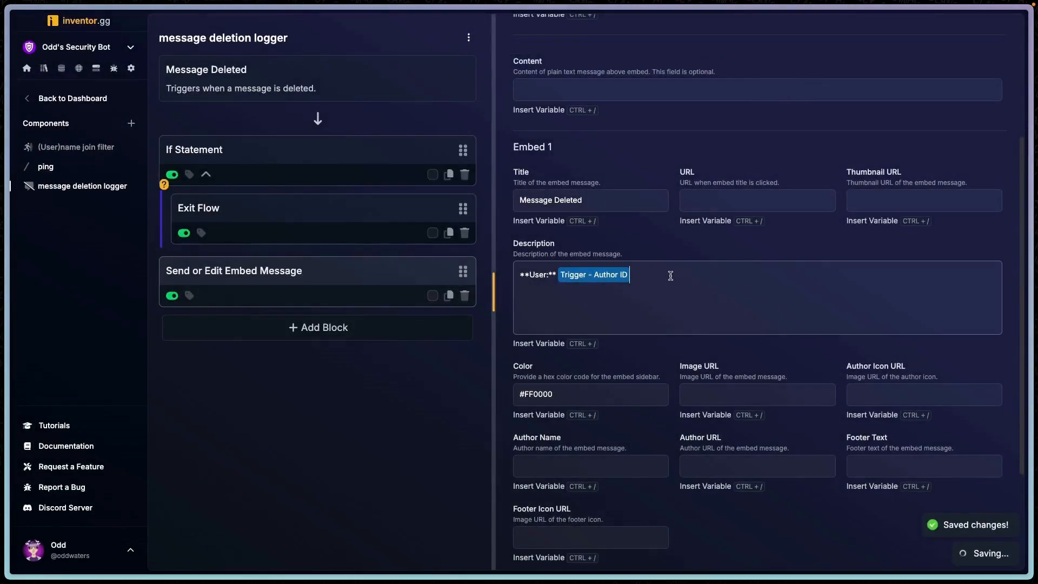
{"action": "key", "text": "BackSpace"}
- Add a Get User block to the flow, placing it before the Send or Edit Embed Message block
{"action": "left_click", "coordinate": [378, 327]}
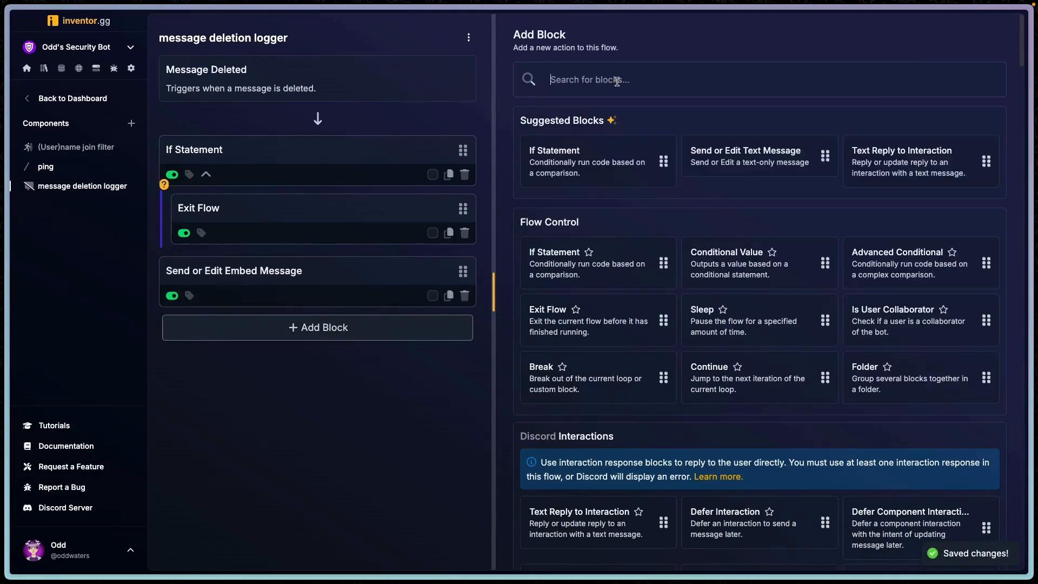
{"action": "type", "text": "get user"}
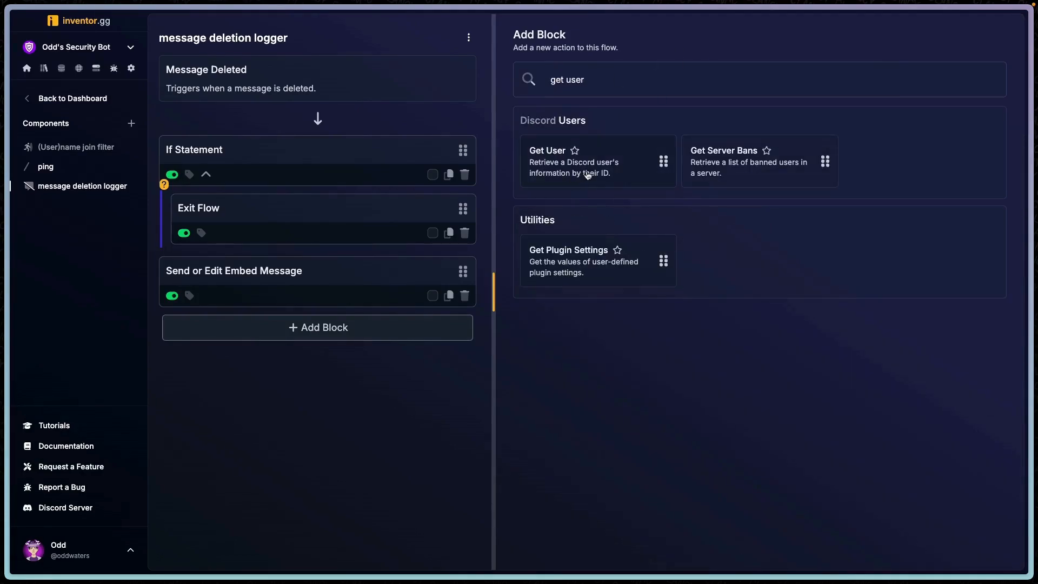
{"action": "left_click_drag", "start_coordinate": [588, 174], "coordinate": [323, 265]}
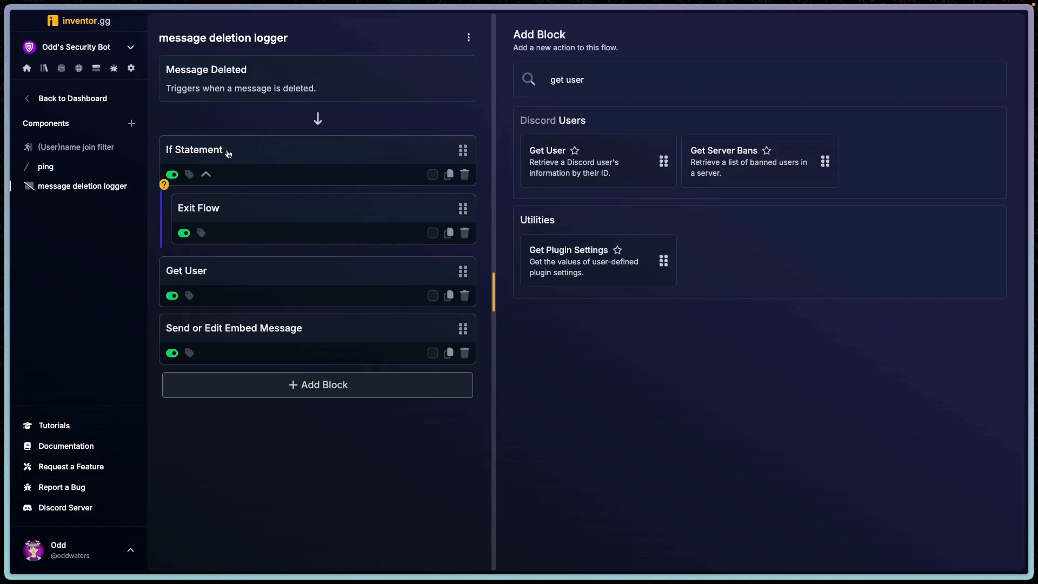
- Set the Get User block's user ID to the trigger's Author ID variable
{"action": "left_click", "coordinate": [254, 269]}
{"action": "left_click", "coordinate": [585, 128]}
{"action": "mouse_move", "coordinate": [460, 100]}
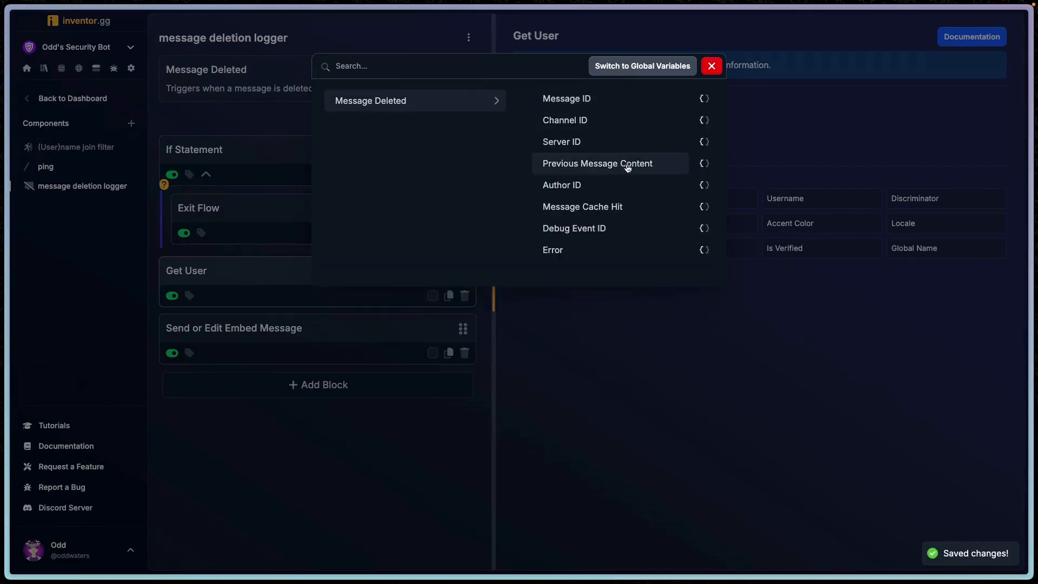
{"action": "left_click", "coordinate": [562, 185]}
- Add a Get Channel block to the flow between Get User and the embed message block
{"action": "left_click", "coordinate": [318, 384]}
{"action": "type", "text": "get channel"}
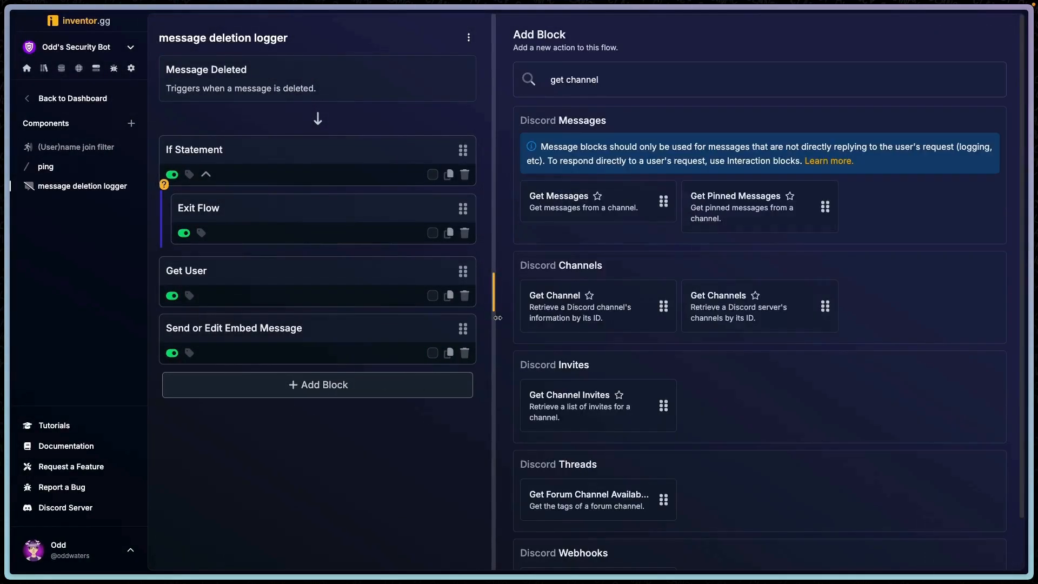
{"action": "left_click_drag", "start_coordinate": [577, 322], "coordinate": [318, 332]}
- Set the Get Channel block's Channel ID to the trigger's Channel ID variable
{"action": "left_click", "coordinate": [318, 339]}
{"action": "left_click", "coordinate": [586, 102]}
{"action": "key", "text": "ctrl+slash"}
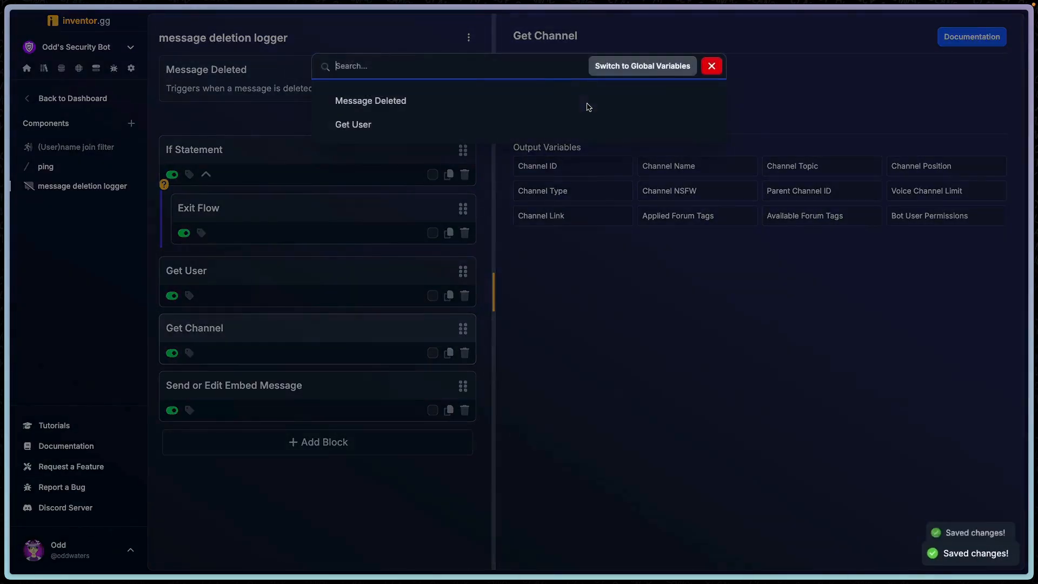
{"action": "left_click", "coordinate": [407, 104]}
{"action": "left_click", "coordinate": [565, 120]}
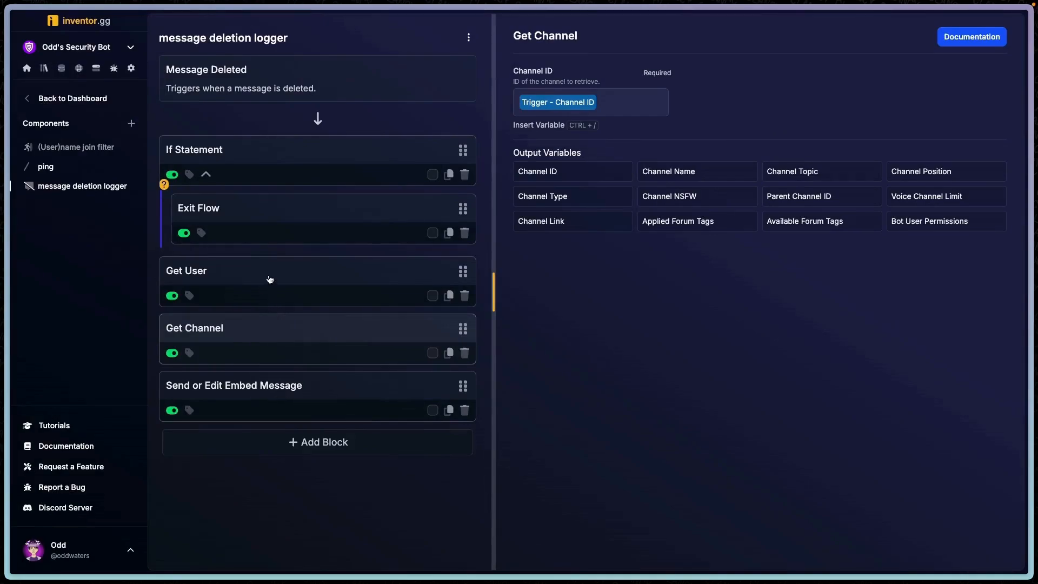
- Complete the embed description's User line with the Get User Mention followed by the Get User ID in code format within parentheses
{"action": "left_click", "coordinate": [316, 391]}
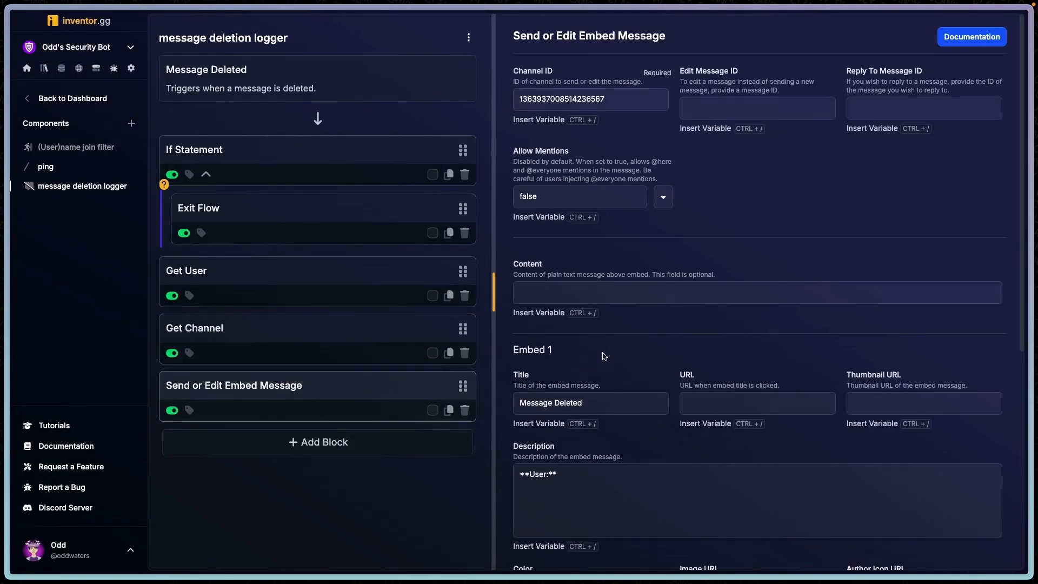
{"action": "scroll", "coordinate": [605, 357], "scroll_direction": "down", "scroll_amount": 3}
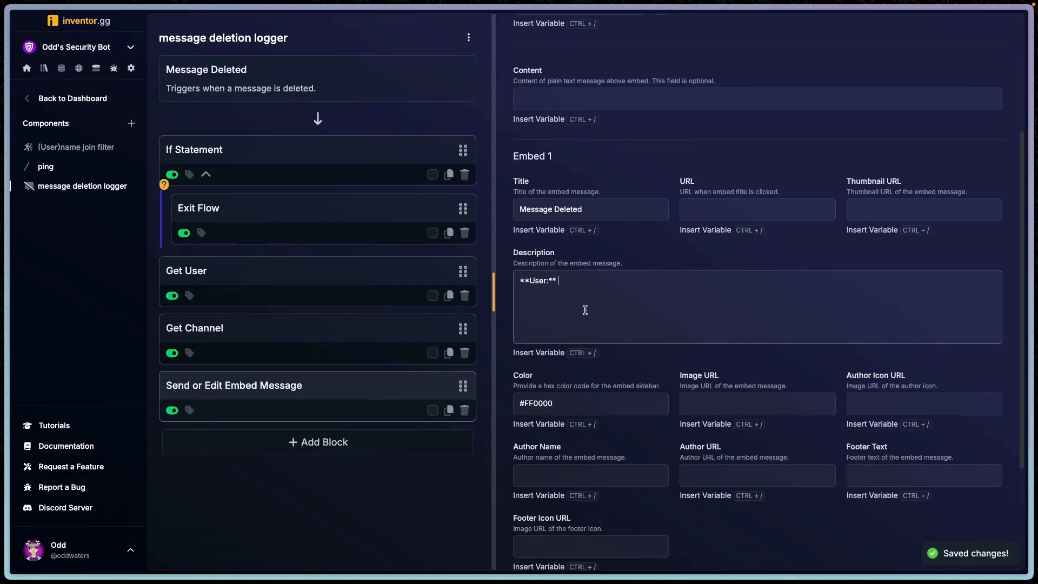
{"action": "left_click", "coordinate": [545, 354]}
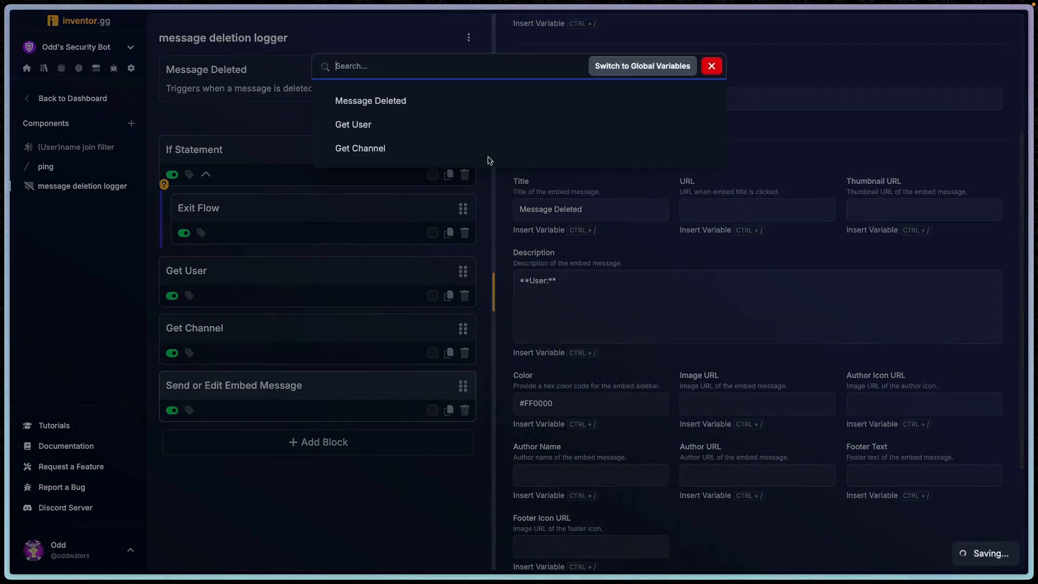
{"action": "left_click", "coordinate": [439, 125]}
{"action": "left_click", "coordinate": [611, 127]}
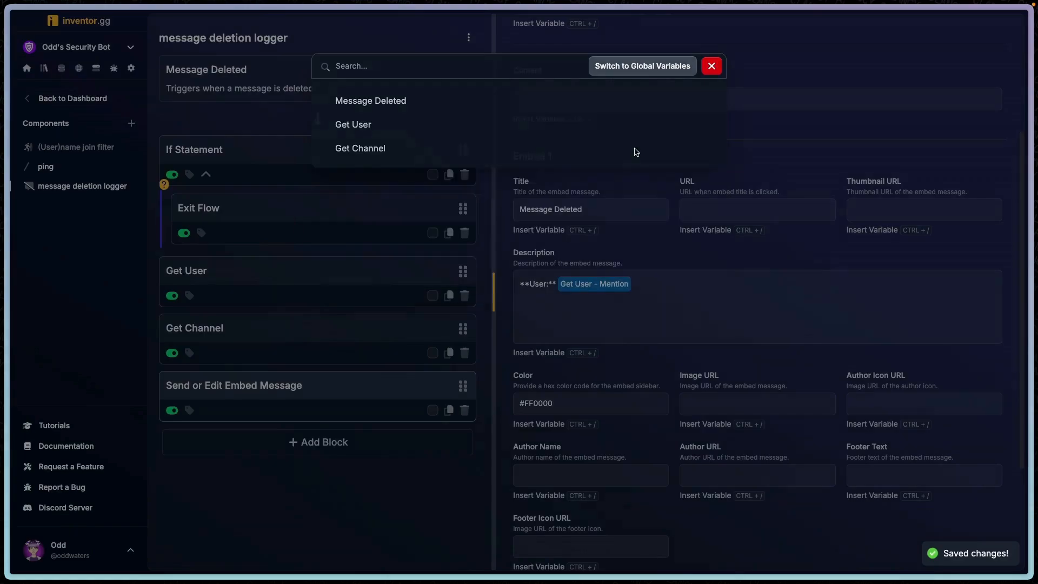
{"action": "type", "text": "("}
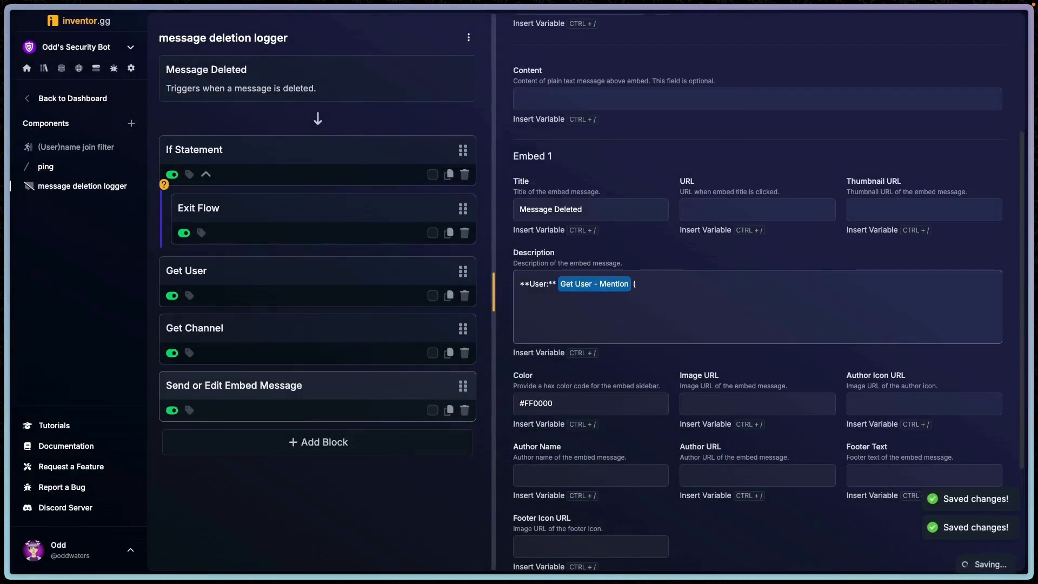
{"action": "type", "text": "``"}
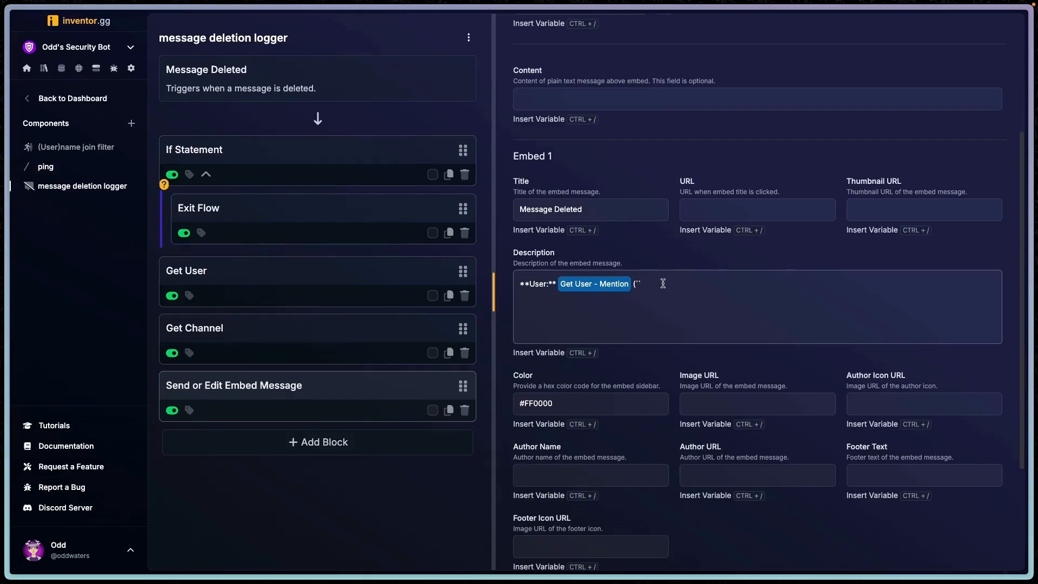
{"action": "type", "text": "`"}
{"action": "key", "text": "ctrl+slash"}
{"action": "left_click", "coordinate": [411, 128]}
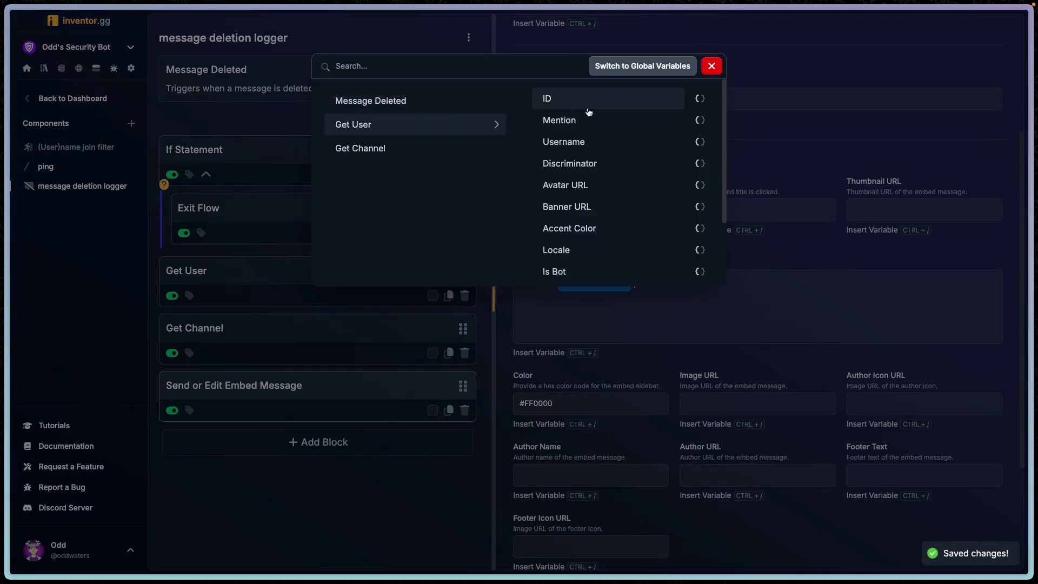
{"action": "left_click", "coordinate": [586, 106]}
{"action": "left_click", "coordinate": [768, 285]}
{"action": "type", "text": ") "}
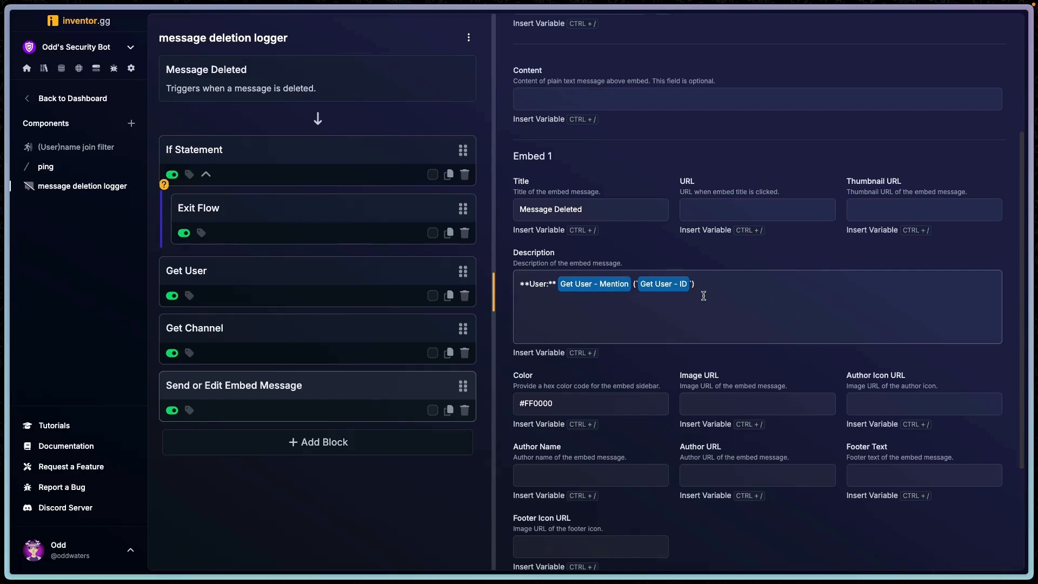
{"action": "type", "text": "**Channel:**"}
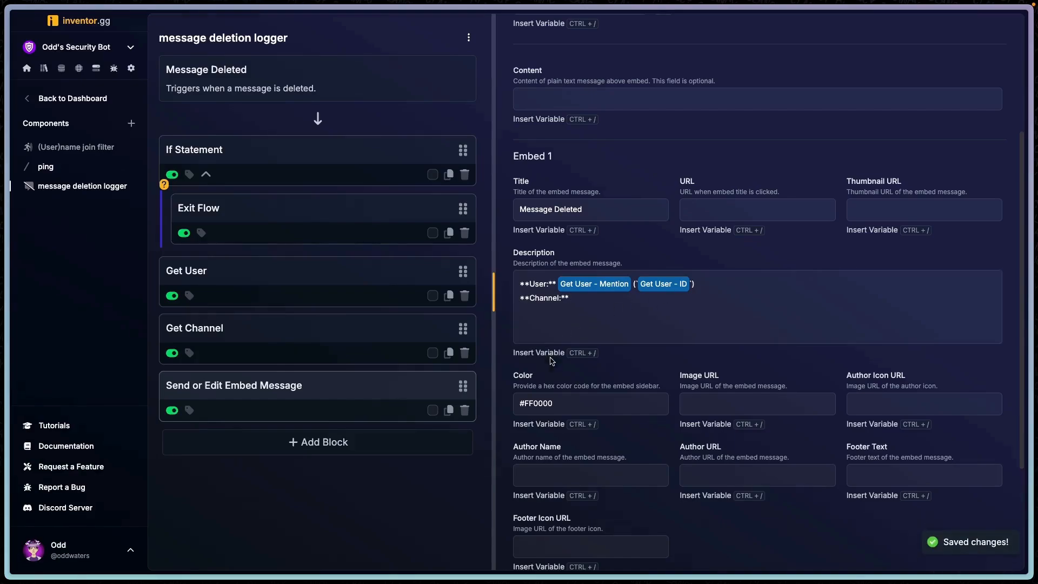
- Add a bold "Channel:" line with the Get Channel ID and the channel name in code format within parentheses
{"action": "key", "text": "ctrl+slash"}
{"action": "left_click", "coordinate": [417, 148]}
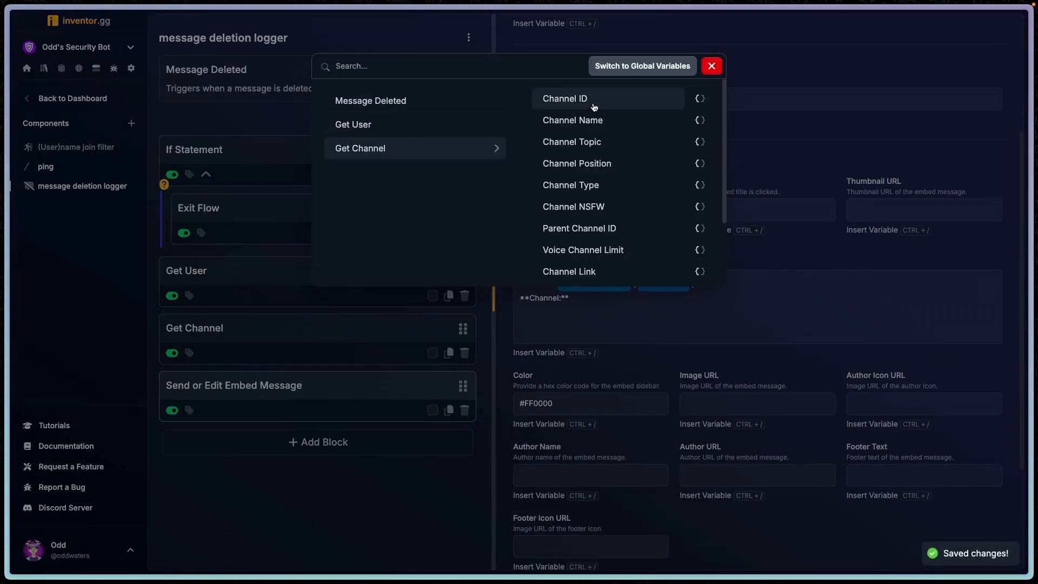
{"action": "left_click", "coordinate": [606, 102]}
{"action": "type", "text": "(`"}
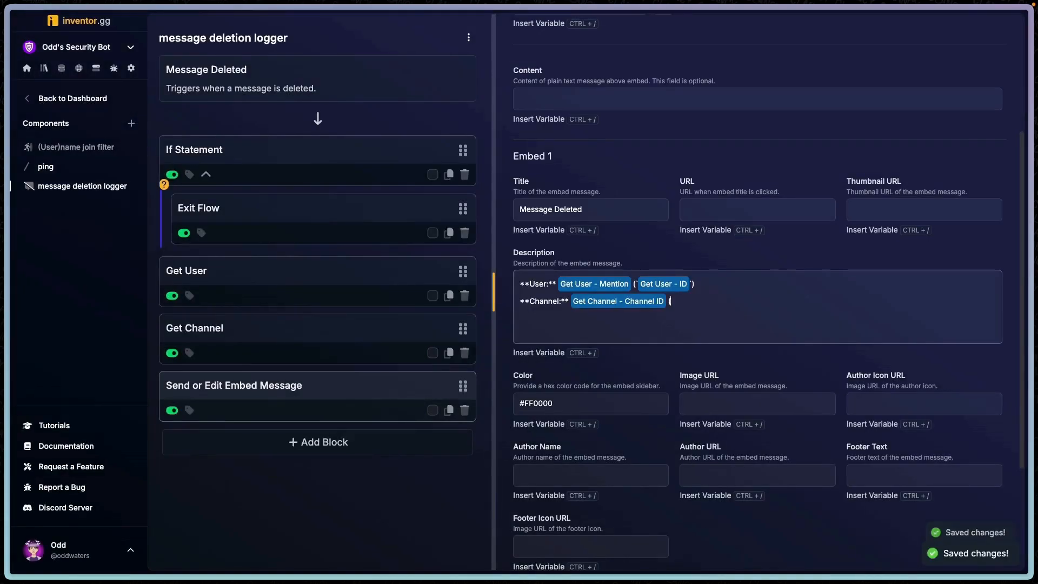
{"action": "key", "text": "ctrl+slash"}
{"action": "left_click", "coordinate": [416, 149]}
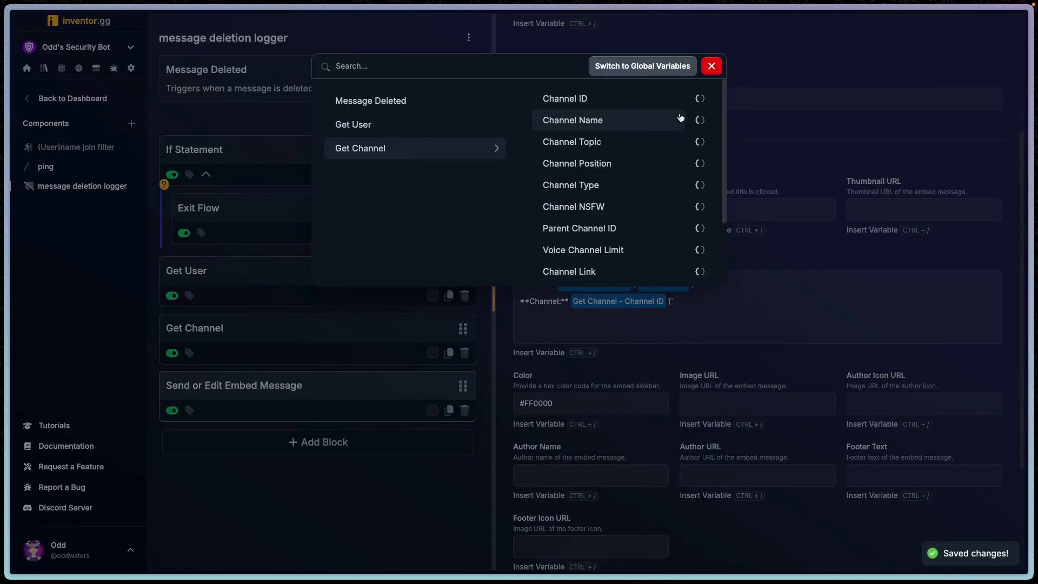
{"action": "scroll", "coordinate": [605, 136], "scroll_direction": "down", "scroll_amount": 2}
{"action": "scroll", "coordinate": [608, 163], "scroll_direction": "up", "scroll_amount": 2}
{"action": "left_click", "coordinate": [612, 121]}
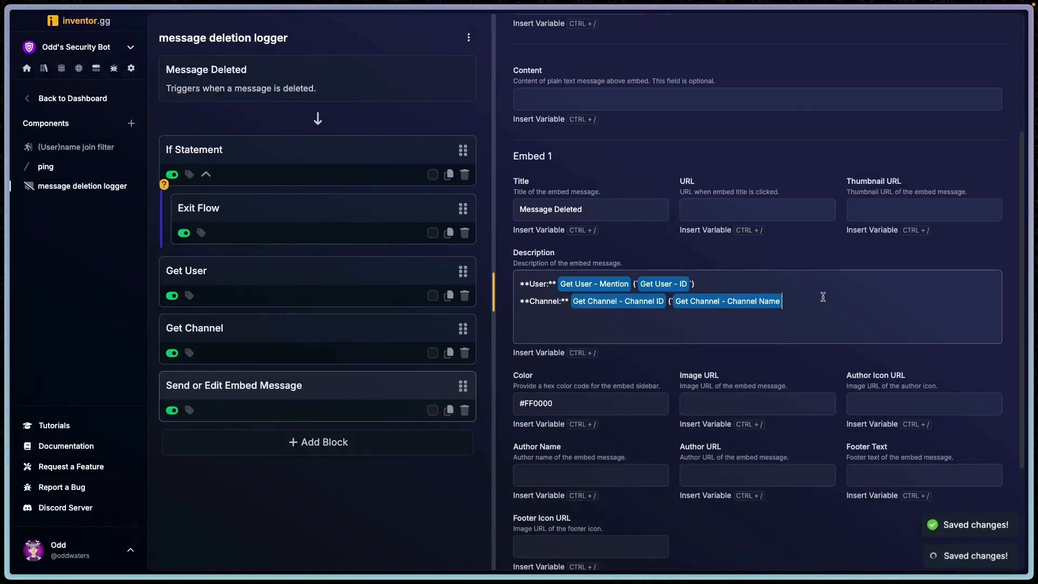
{"action": "type", "text": "`)"}
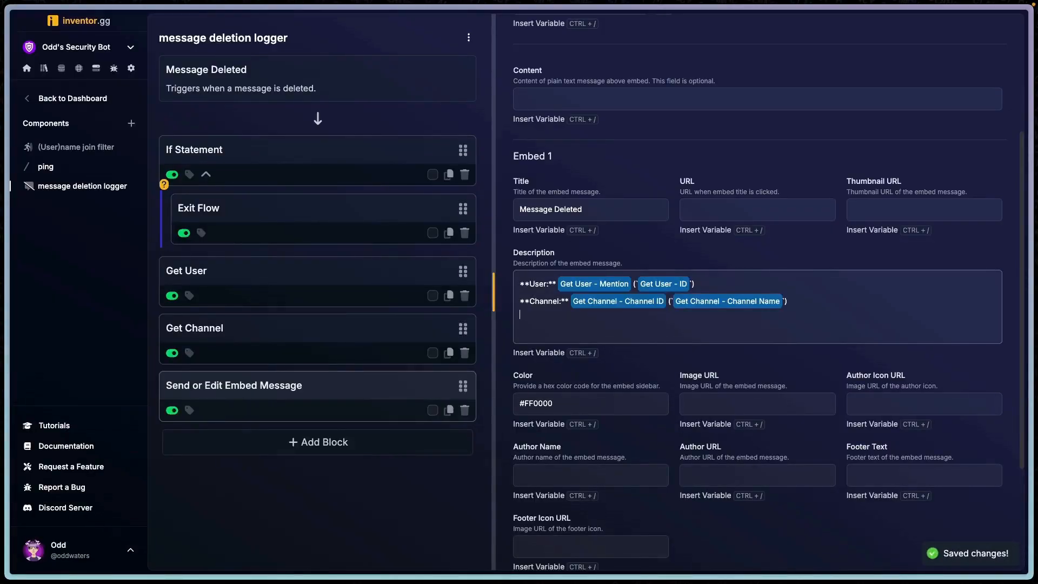
- Add a bold "Message Content:" line with a code block containing the trigger's Previous Message Content variable
{"action": "type", "text": "**Message"}
{"action": "key", "text": "BackSpace"}
{"action": "key", "text": "BackSpace"}
{"action": "key", "text": "BackSpace"}
{"action": "type", "text": "sage Content:** "}
{"action": "type", "text": "`"}
{"action": "type", "text": "``"}
{"action": "key", "text": "Return"}
{"action": "type", "text": "```"}
{"action": "key", "text": "Up"}
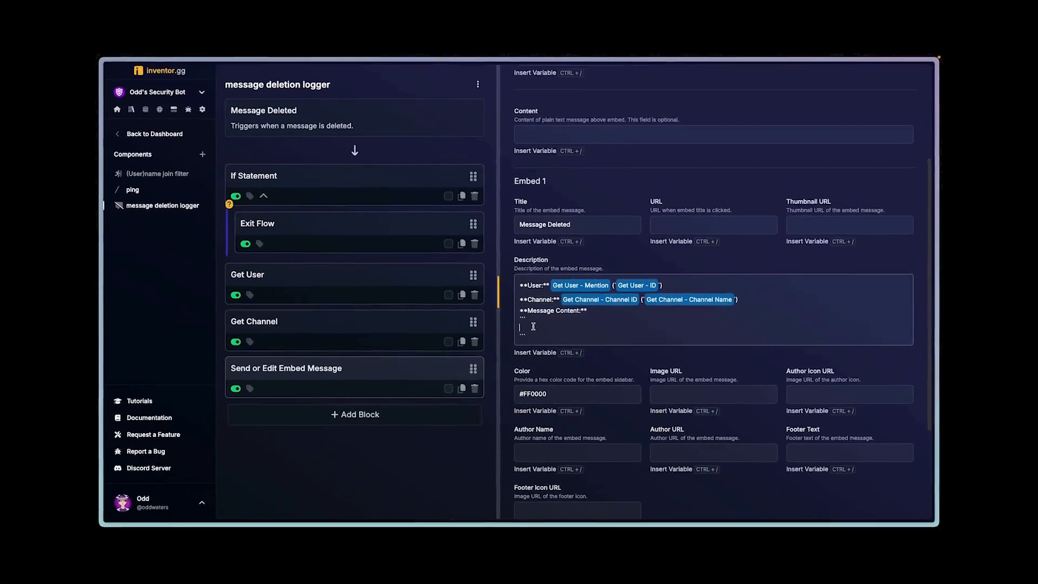
{"action": "key", "text": "ctrl+slash"}
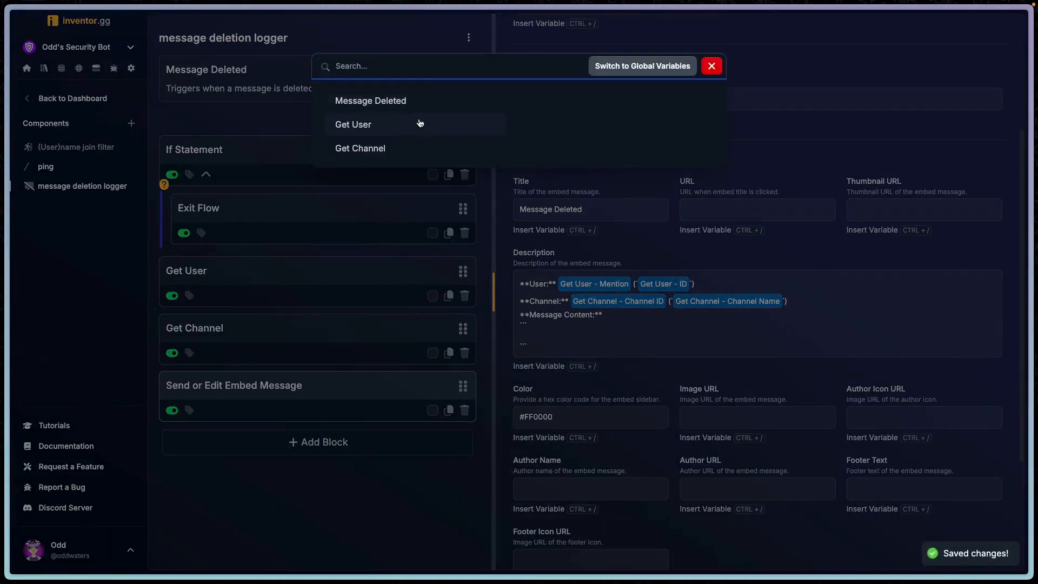
{"action": "left_click", "coordinate": [417, 99]}
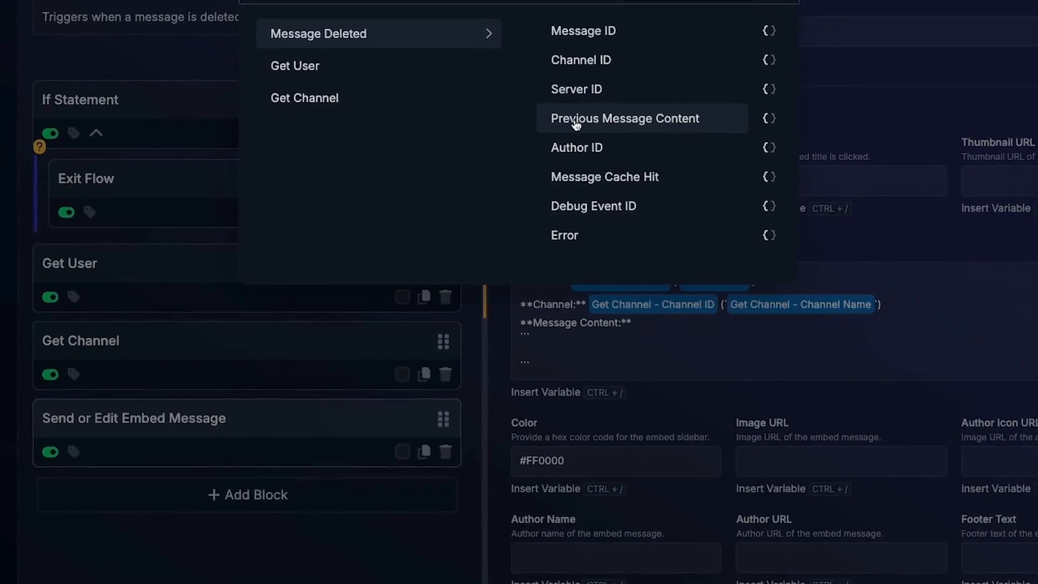
{"action": "left_click", "coordinate": [552, 117]}
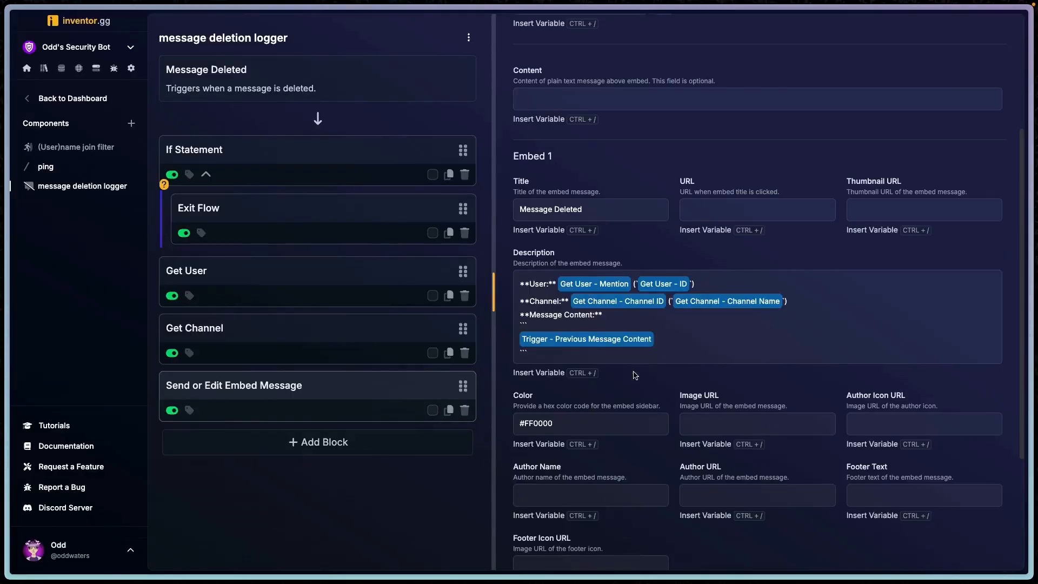
- Switch to Discord and delete a test message in the general channel
{"action": "key", "text": "ctrl+Right"}
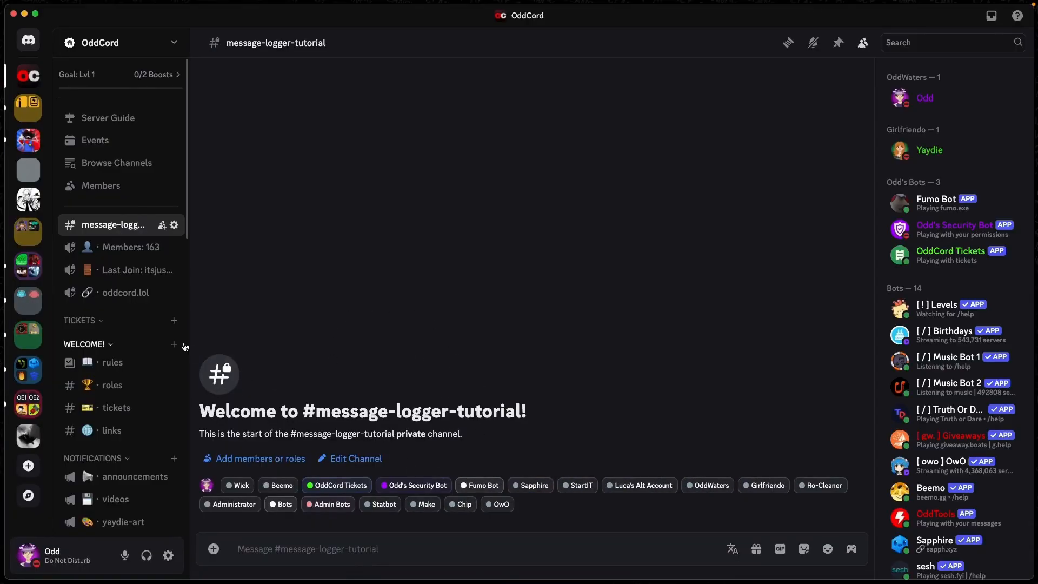
{"action": "scroll", "coordinate": [115, 353], "scroll_direction": "down", "scroll_amount": 6}
{"action": "left_click", "coordinate": [119, 354]}
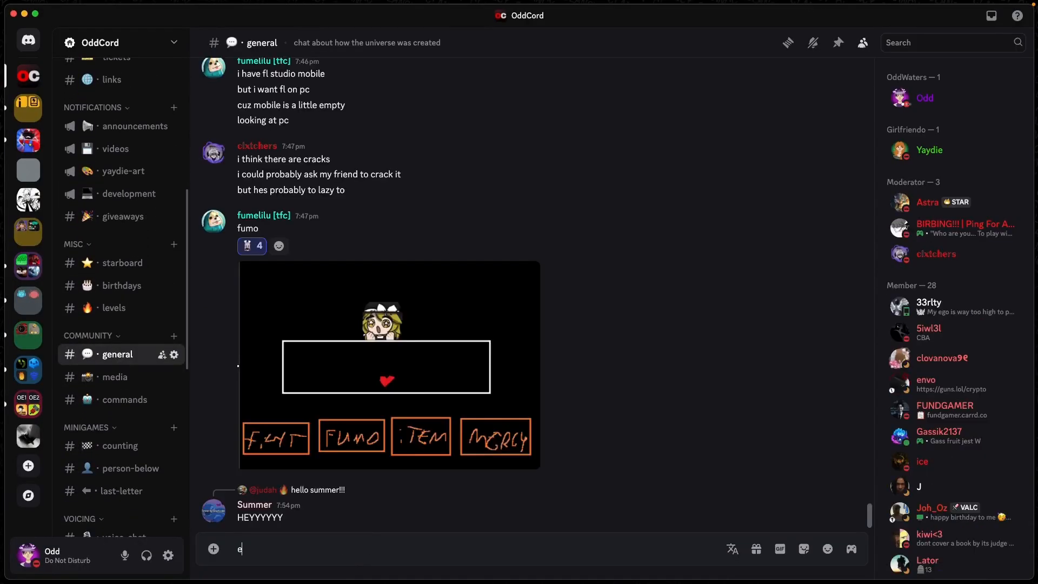
{"action": "left_click", "coordinate": [848, 496], "text": "shift"}
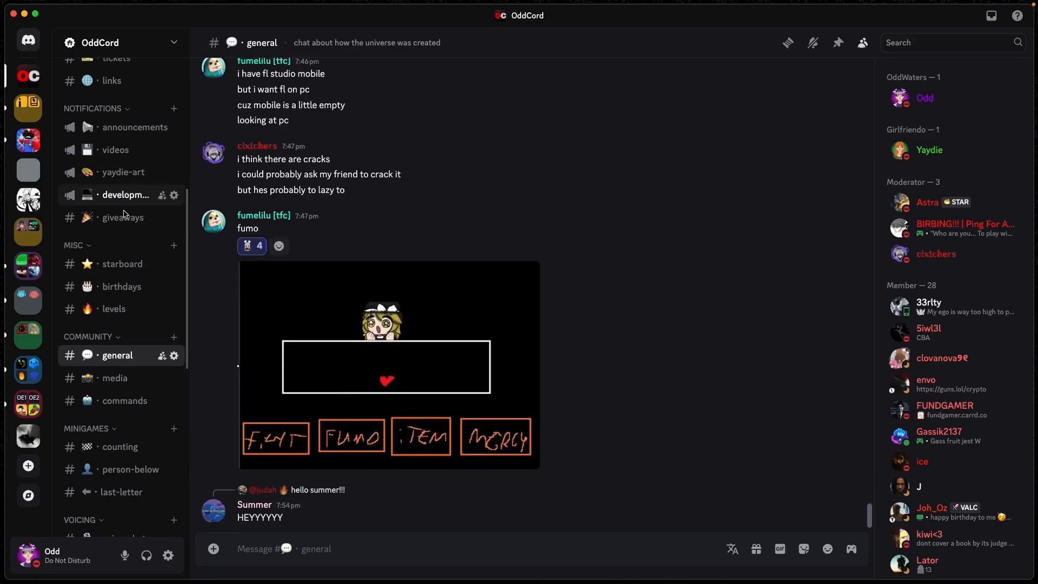
- Examine the logged Message Deleted embed in the message-logger-tutorial channel
{"action": "scroll", "coordinate": [125, 197], "scroll_direction": "up", "scroll_amount": 6}
{"action": "left_click", "coordinate": [117, 225]}
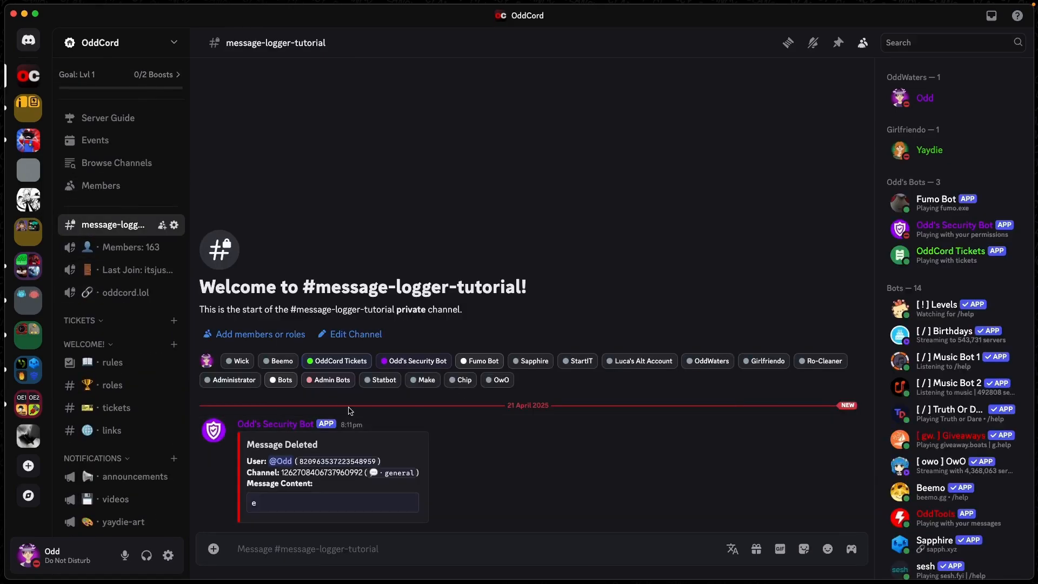
{"action": "key", "text": "super+equal"}
{"action": "key", "text": "super+equal"}
{"action": "key", "text": "super+equal"}
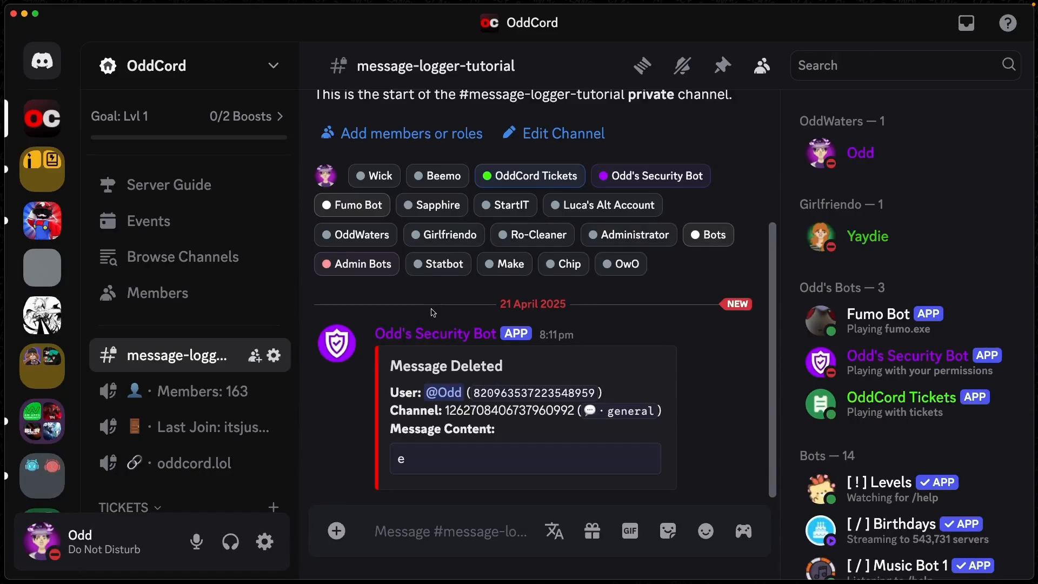
{"action": "key", "text": "super+0"}
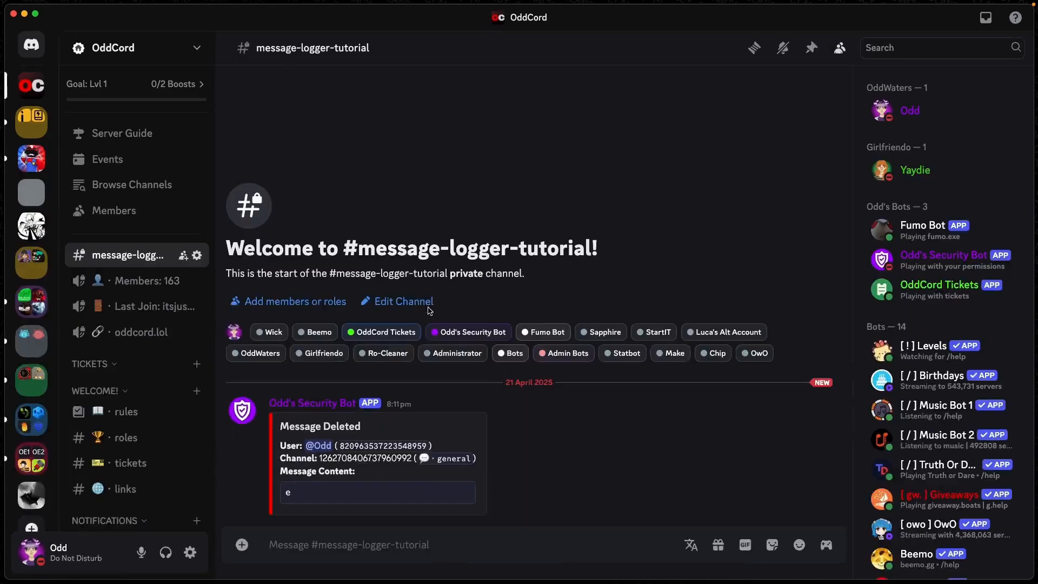
{"action": "left_click_drag", "start_coordinate": [324, 463], "coordinate": [368, 462]}
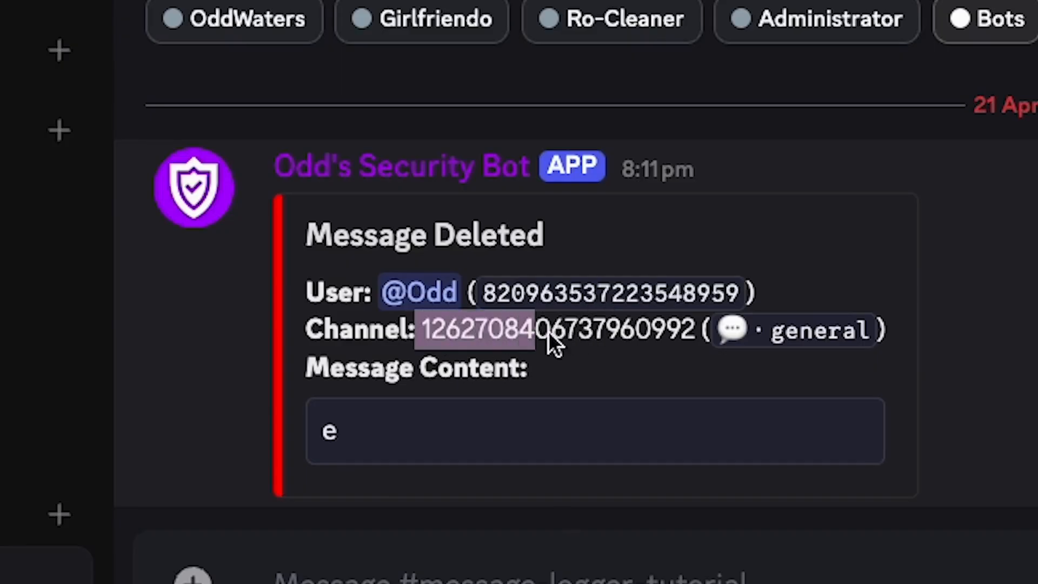
{"action": "left_click_drag", "start_coordinate": [548, 331], "coordinate": [620, 330]}
{"action": "left_click_drag", "start_coordinate": [749, 327], "coordinate": [764, 327]}
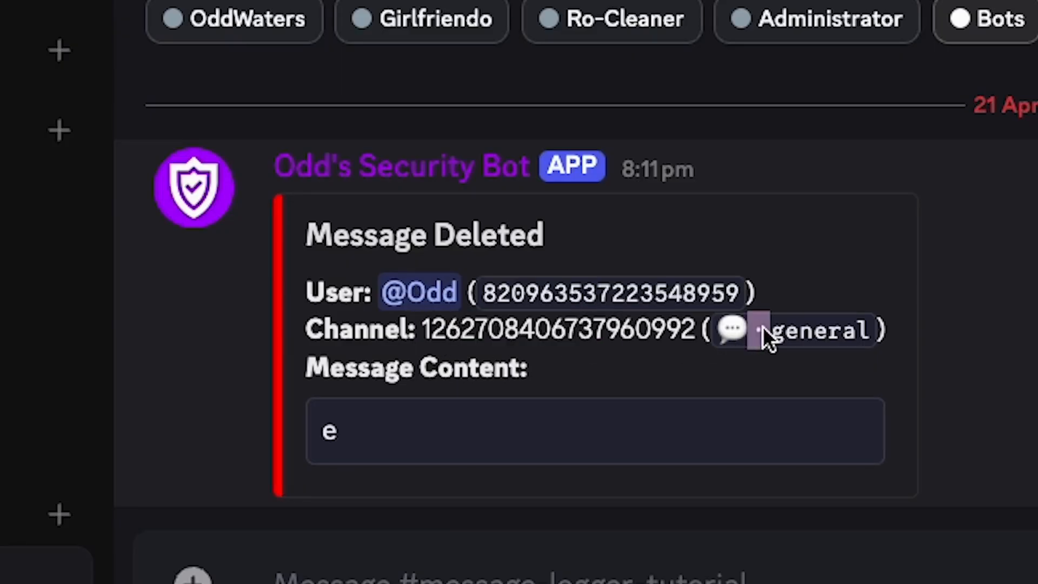
{"action": "left_click", "coordinate": [868, 323]}
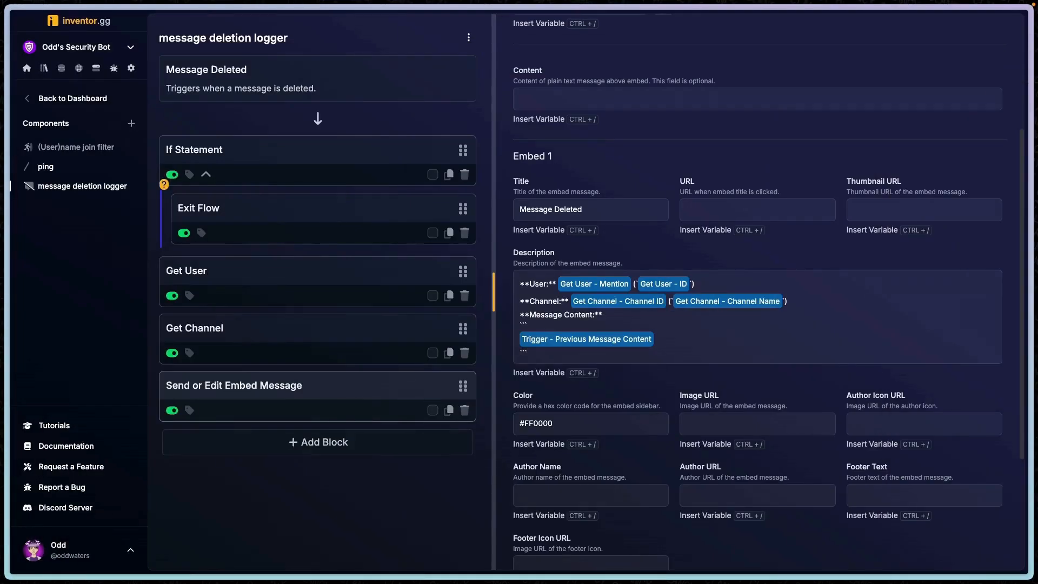
- Duplicate the message deletion logger flow and rename the copy to message edit logger
{"action": "left_click", "coordinate": [469, 40]}
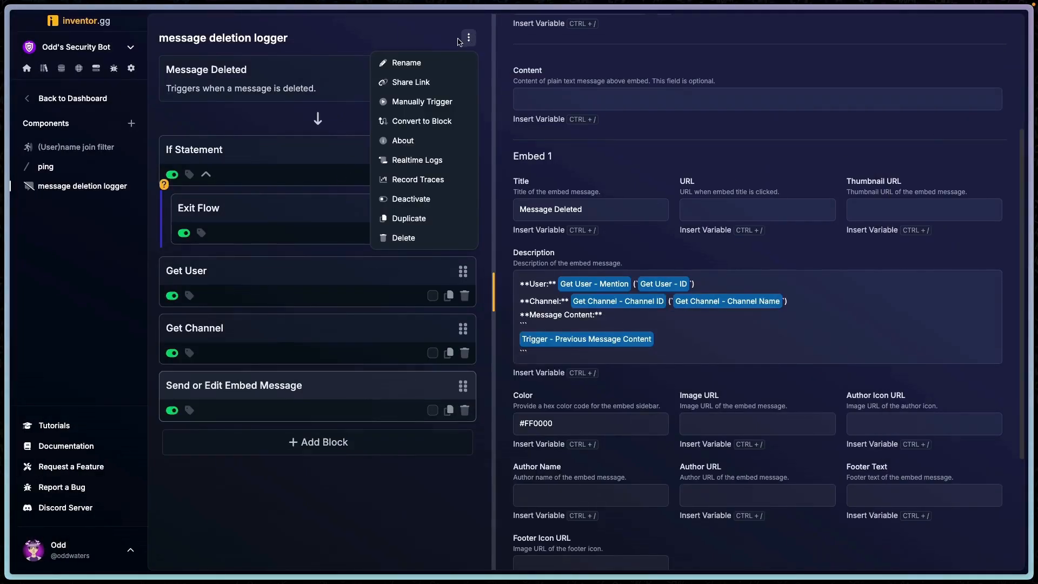
{"action": "left_click", "coordinate": [422, 219]}
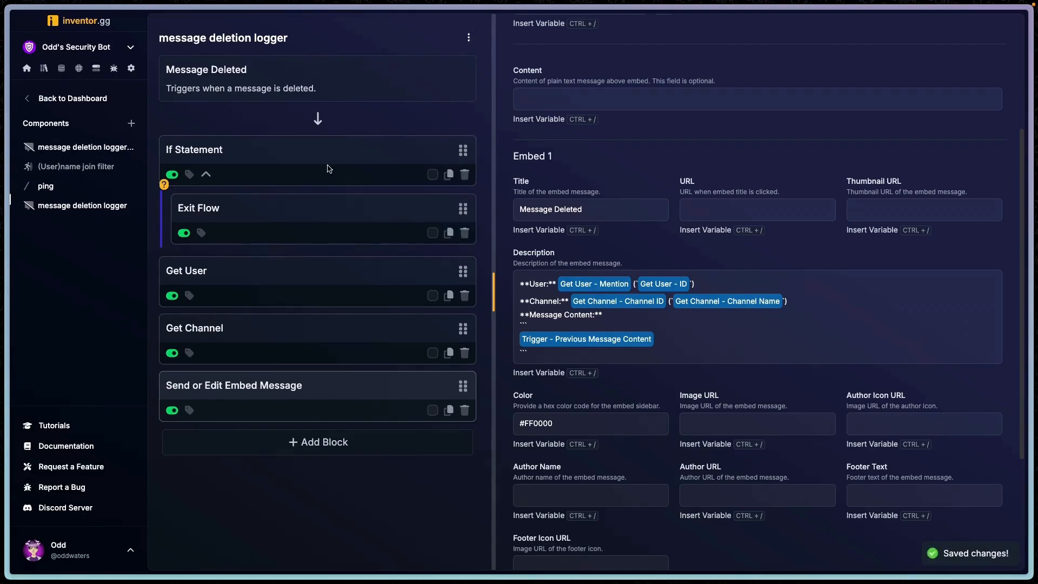
{"action": "left_click", "coordinate": [468, 38]}
{"action": "left_click", "coordinate": [428, 62]}
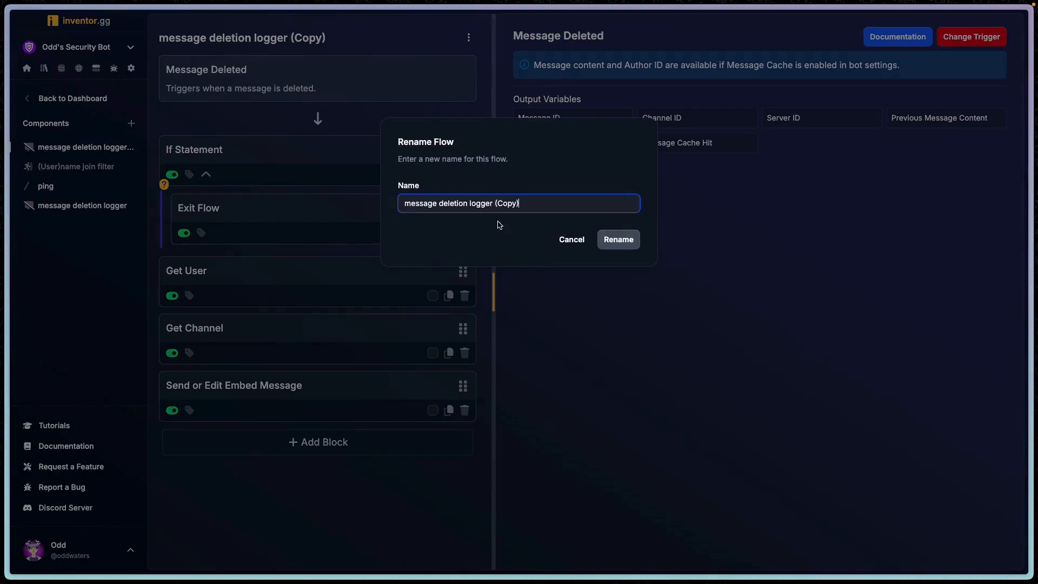
{"action": "left_click_drag", "start_coordinate": [459, 201], "coordinate": [443, 199]}
{"action": "type", "text": "edit"}
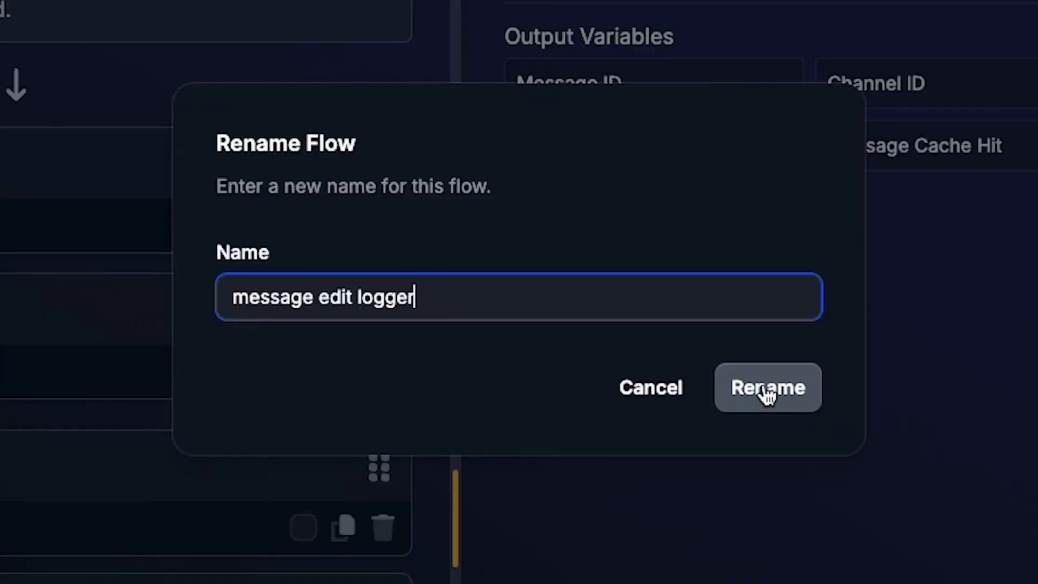
{"action": "left_click", "coordinate": [766, 389]}
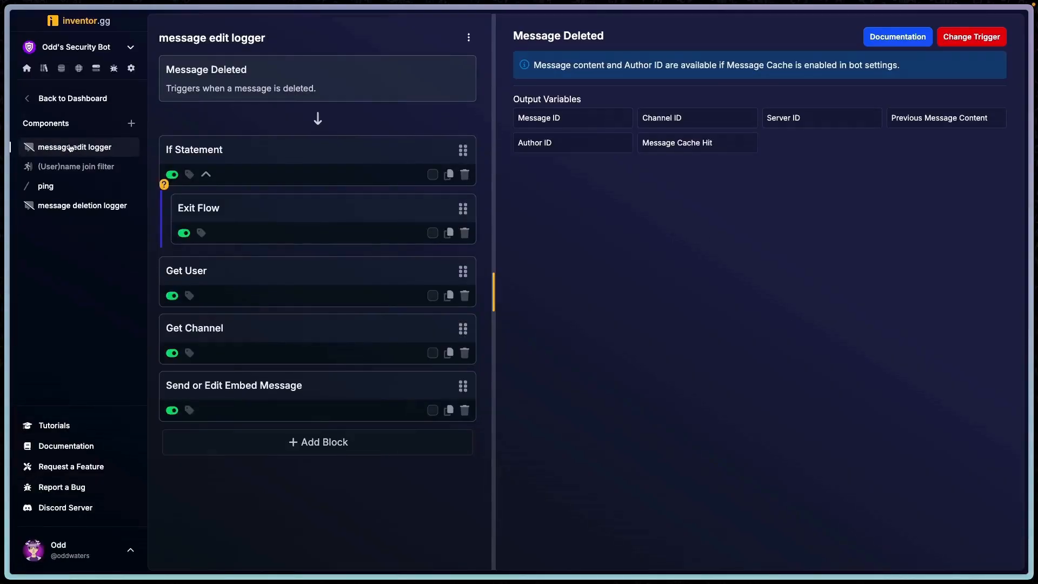
- Open the embed block and change the embed title to Message Edited
{"action": "left_click", "coordinate": [296, 152]}
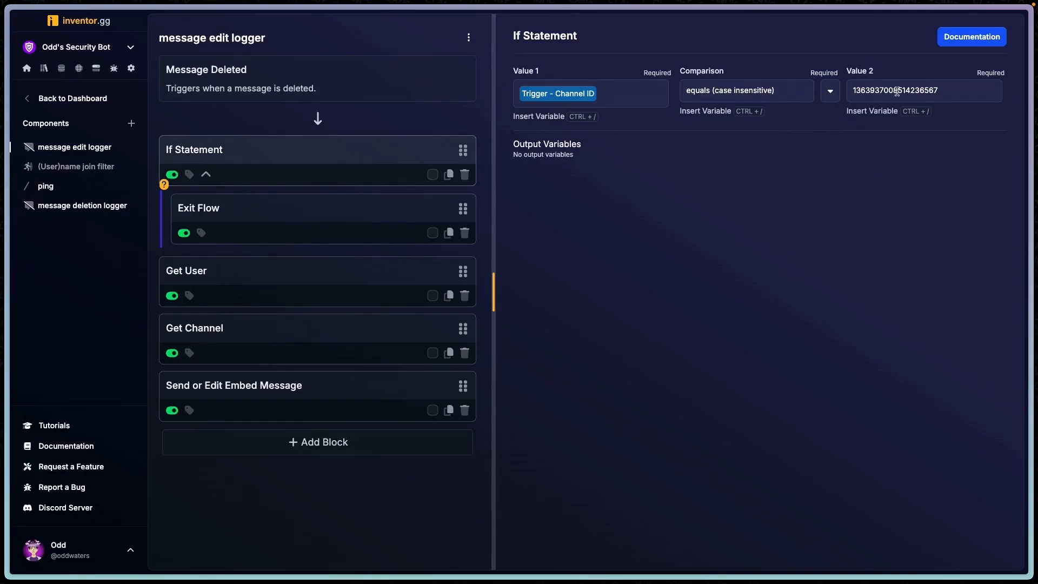
{"action": "left_click", "coordinate": [303, 384]}
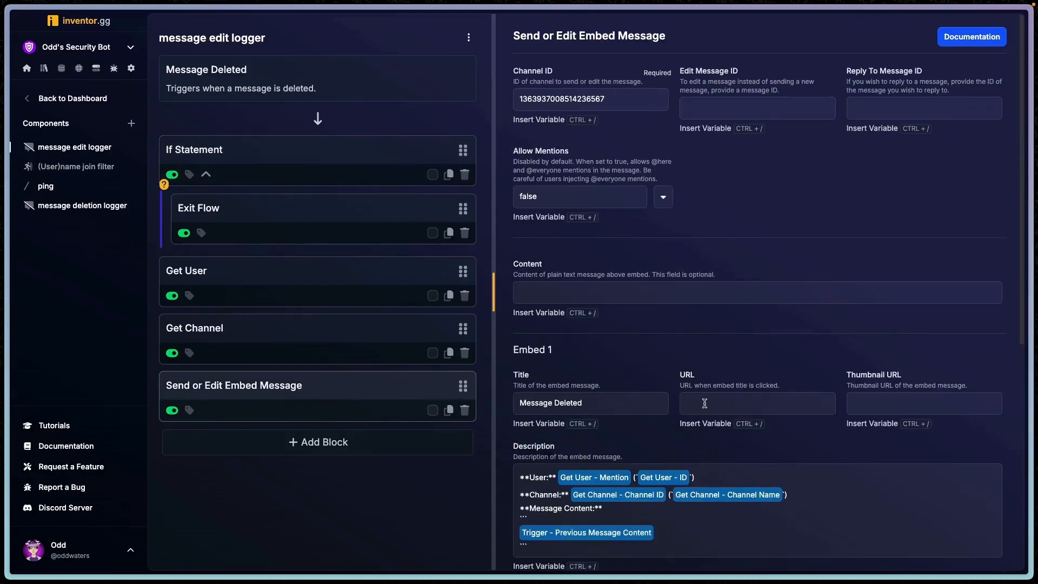
{"action": "scroll", "coordinate": [704, 404], "scroll_direction": "down", "scroll_amount": 2}
{"action": "left_click", "coordinate": [584, 302]}
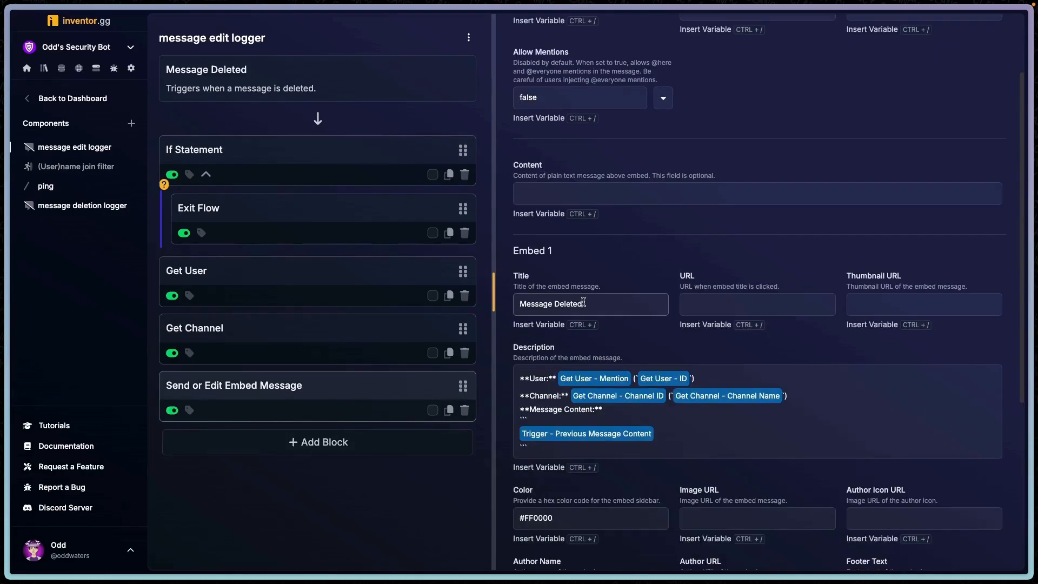
{"action": "double_click", "coordinate": [583, 303]}
{"action": "type", "text": "Edited"}
- Look up the orange hex code in a new browser tab and set the embed color to #FFA500
{"action": "scroll", "coordinate": [602, 367], "scroll_direction": "down", "scroll_amount": 3}
{"action": "key", "text": "ctrl+t"}
{"action": "type", "text": "orange hex code"}
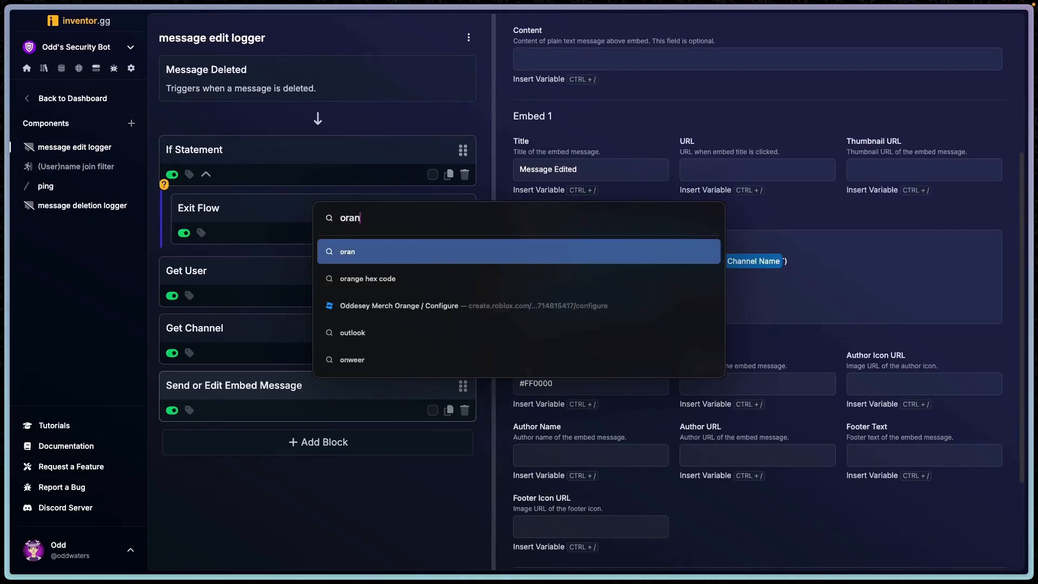
{"action": "key", "text": "Return"}
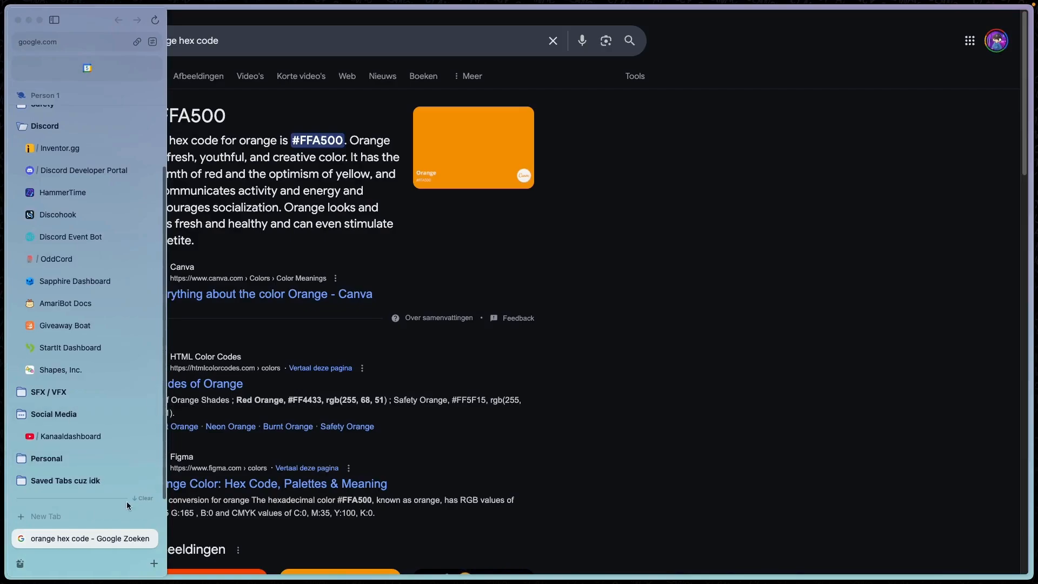
{"action": "left_click", "coordinate": [149, 539]}
- Change the flow's trigger to Message Edited
{"action": "left_click", "coordinate": [281, 72]}
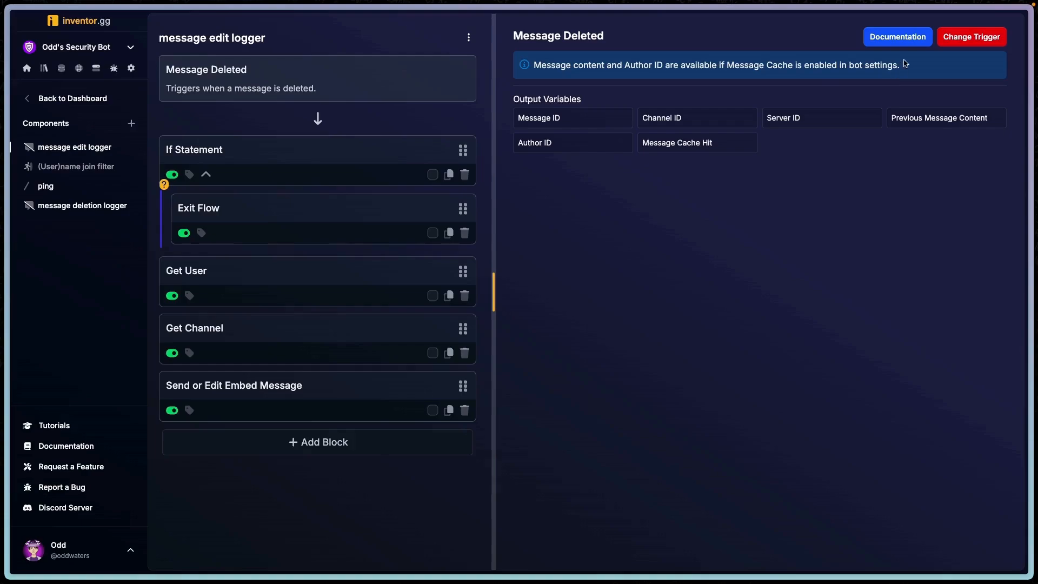
{"action": "left_click", "coordinate": [972, 37]}
{"action": "type", "text": "ed"}
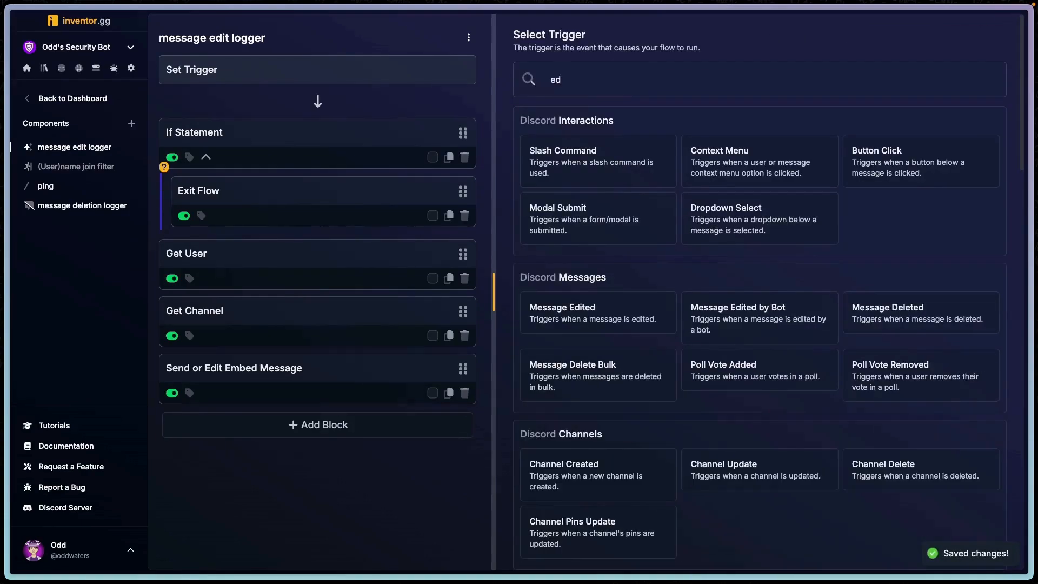
{"action": "type", "text": "it"}
{"action": "left_click", "coordinate": [605, 157]}
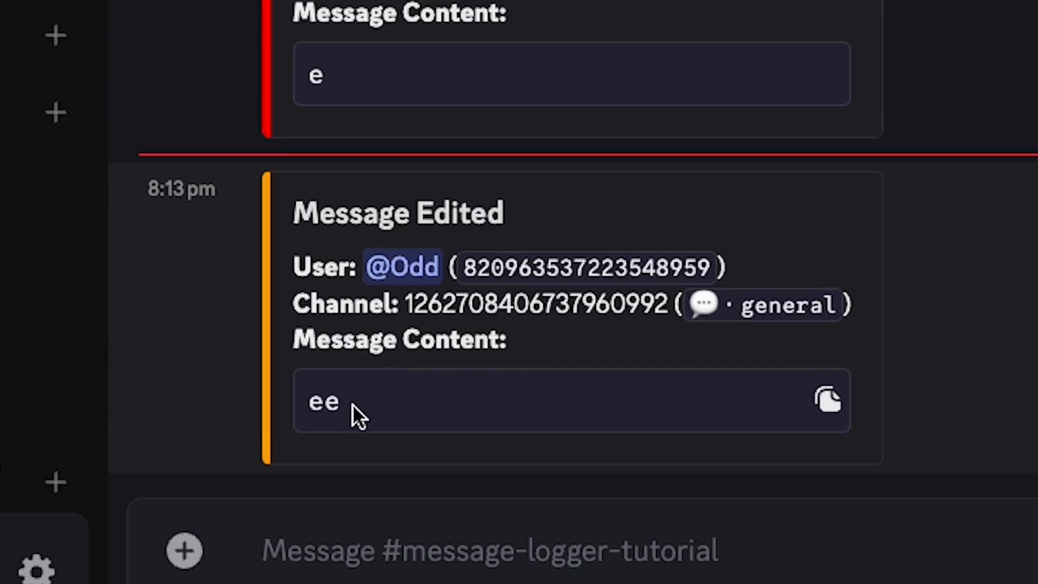
- Rename the description's message content label to Previous Message Content
{"action": "left_click", "coordinate": [51, 554]}
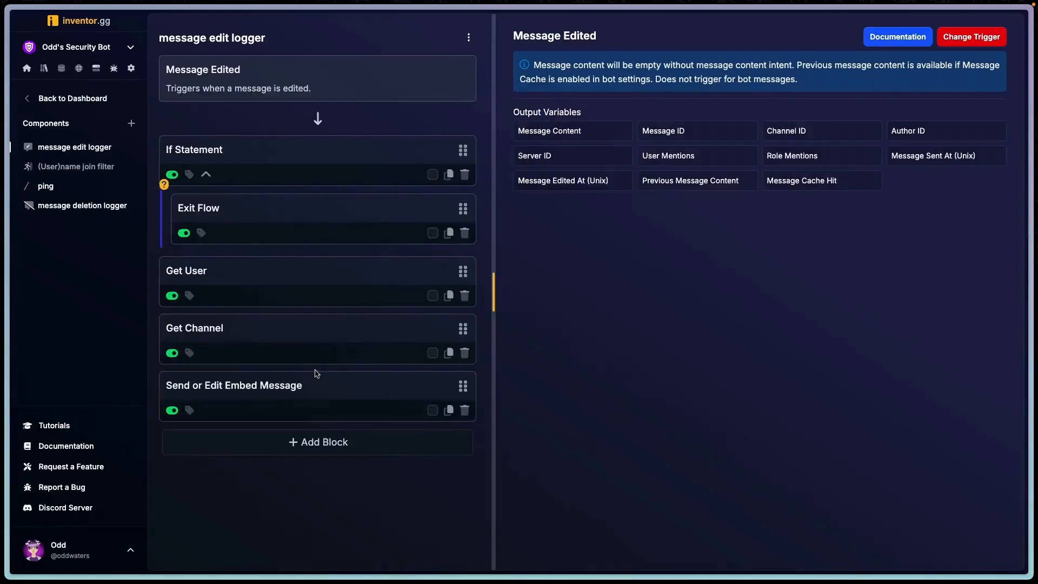
{"action": "left_click", "coordinate": [315, 375]}
{"action": "scroll", "coordinate": [683, 343], "scroll_direction": "down", "scroll_amount": 5}
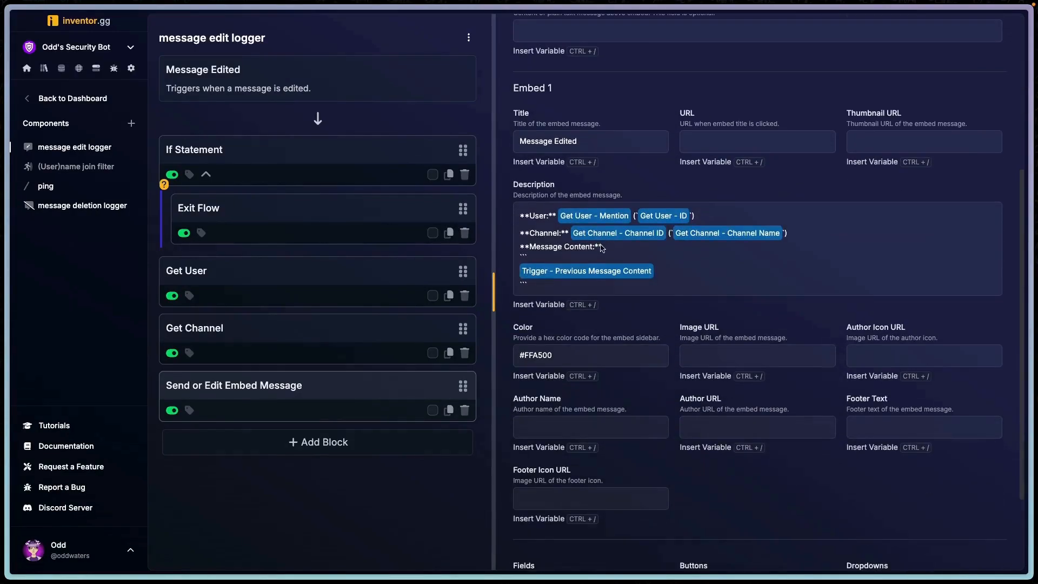
{"action": "left_click", "coordinate": [530, 247]}
{"action": "type", "text": "Previous"}
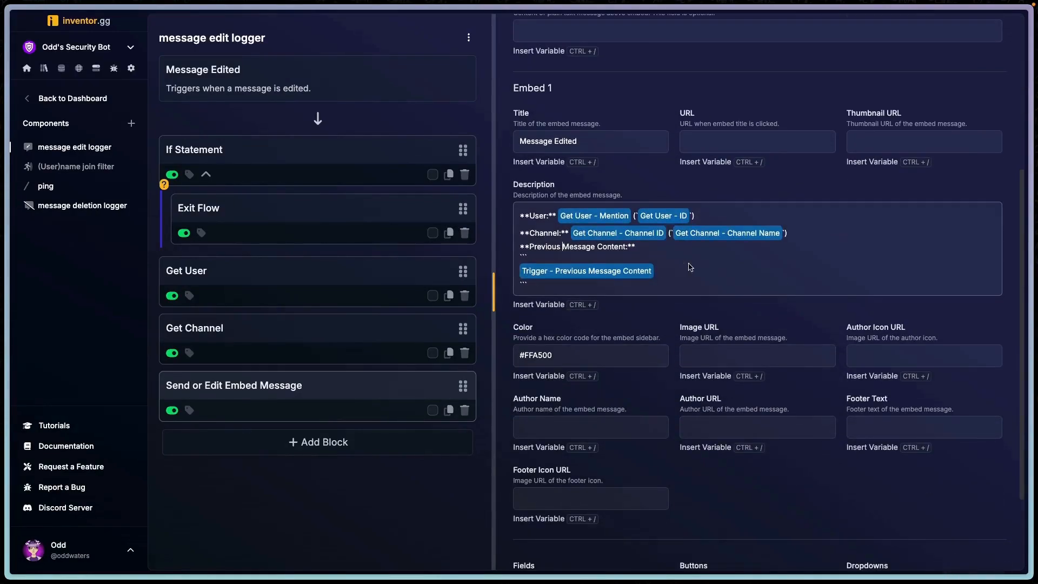
- Add a Get Message block between Get Channel and Send or Edit Embed Message
{"action": "left_click", "coordinate": [317, 442]}
{"action": "type", "text": "get mess"}
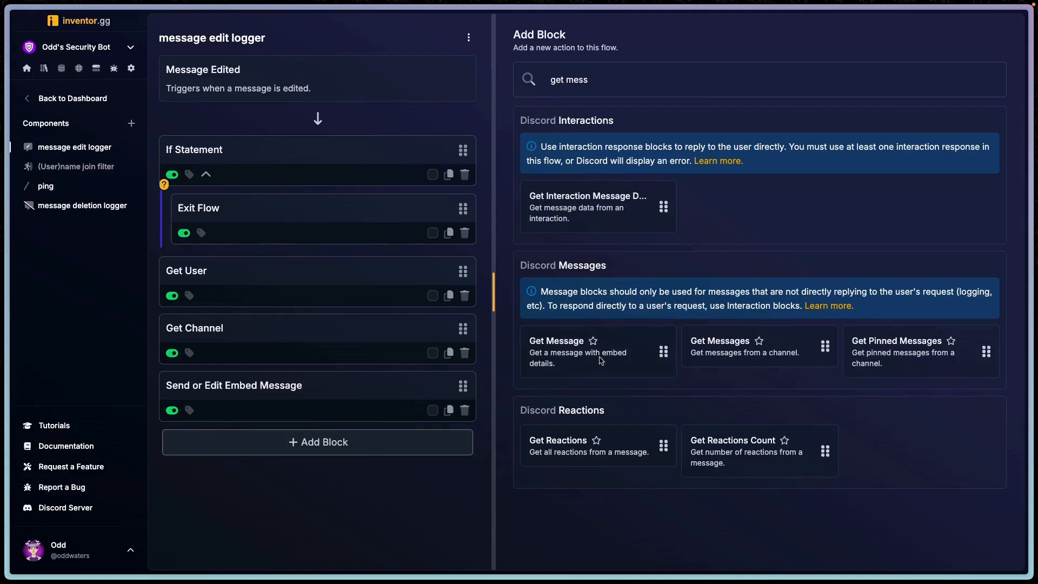
{"action": "left_click_drag", "start_coordinate": [602, 360], "coordinate": [277, 368]}
{"action": "left_click", "coordinate": [291, 392]}
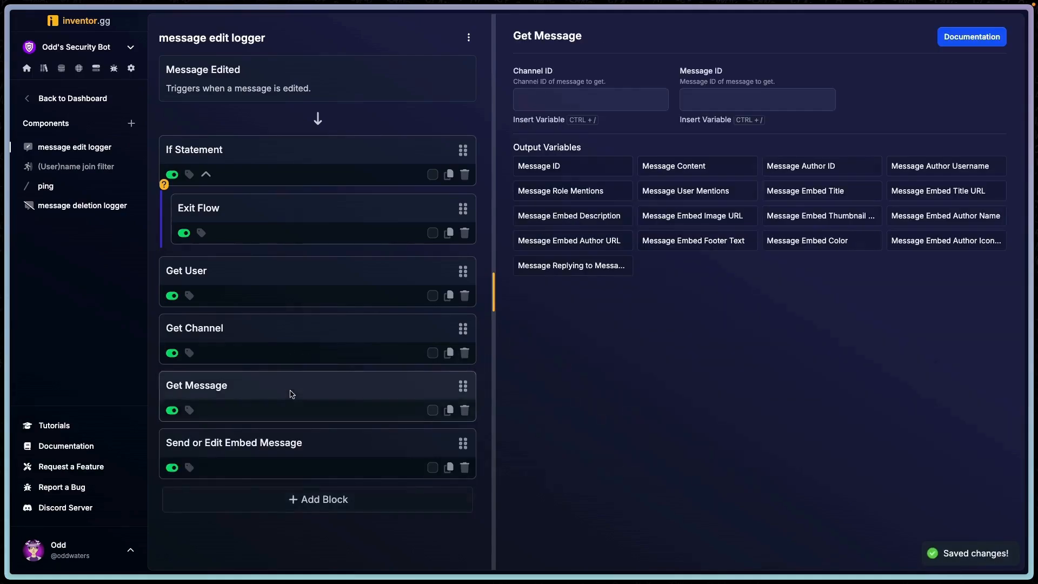
- Set the Get Message block's Channel ID and Message ID to the trigger's Channel ID and Message ID variables
{"action": "left_click", "coordinate": [599, 100]}
{"action": "key", "text": "ctrl+slash"}
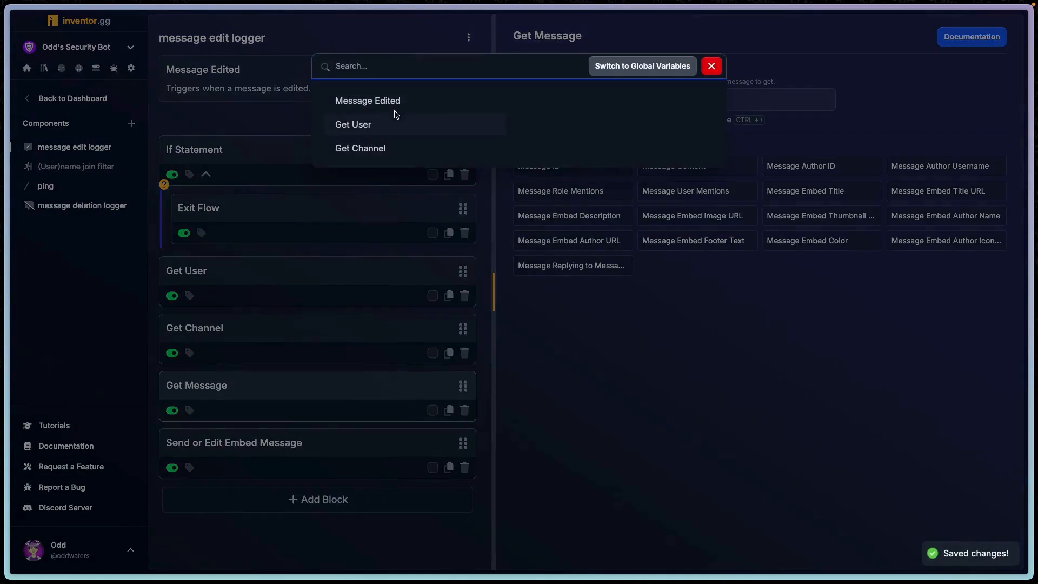
{"action": "mouse_move", "coordinate": [403, 104]}
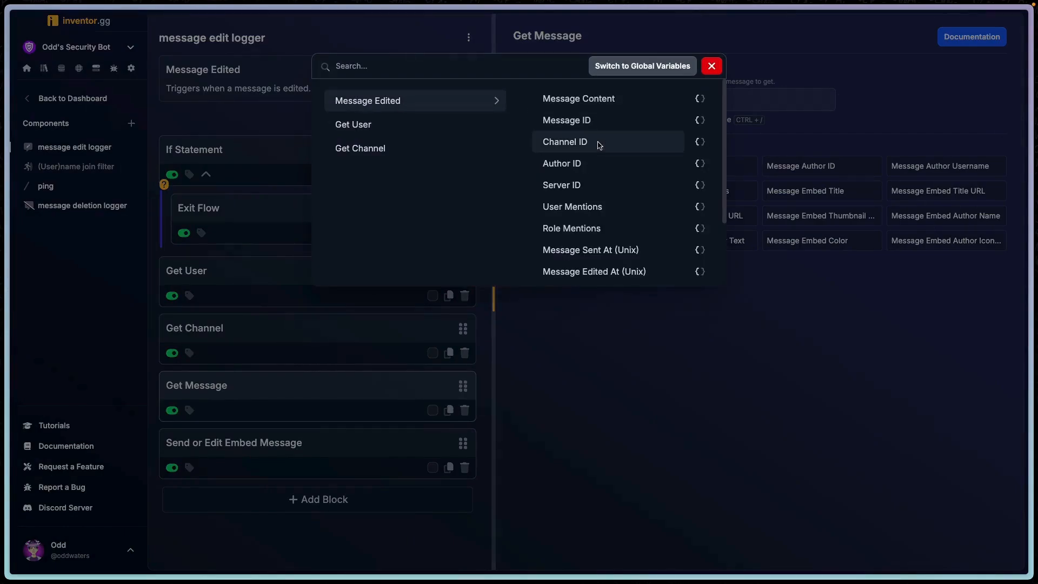
{"action": "left_click", "coordinate": [693, 141]}
{"action": "left_click", "coordinate": [757, 102]}
{"action": "key", "text": "ctrl+slash"}
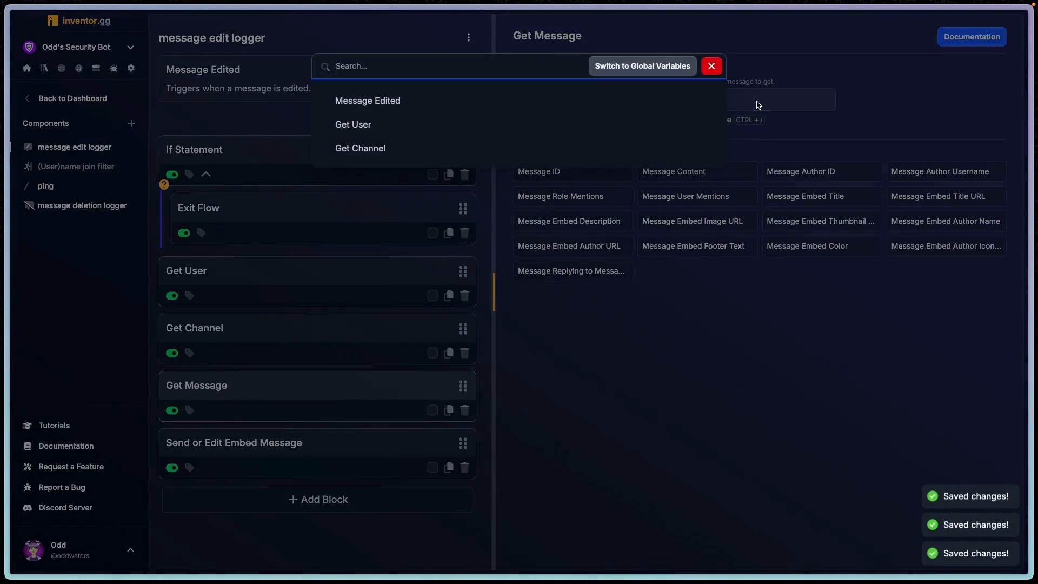
{"action": "mouse_move", "coordinate": [379, 102]}
{"action": "left_click", "coordinate": [569, 120]}
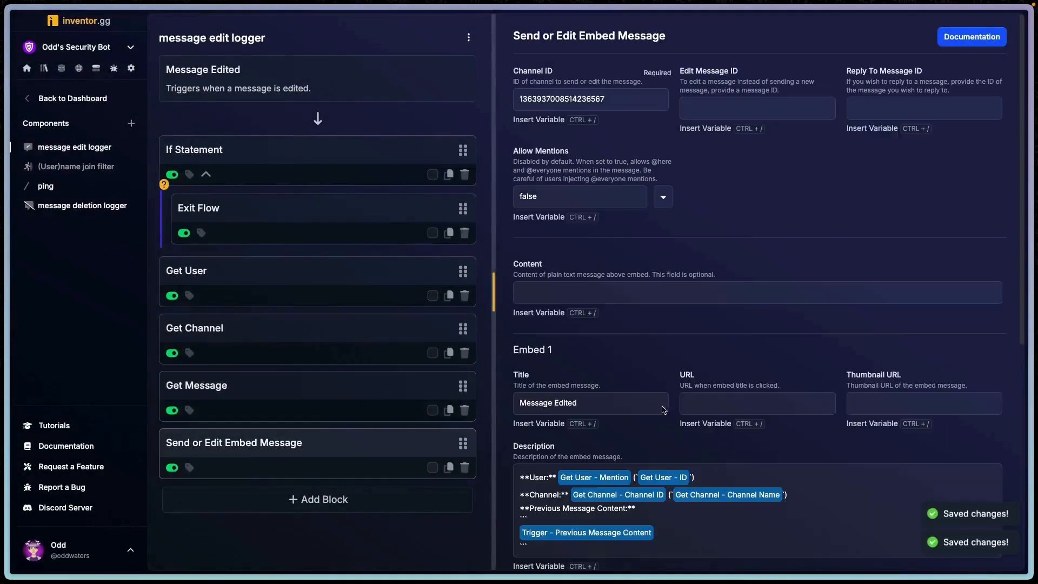
- Add a blank line below the Channel line and start a bold New line below the previous content block
{"action": "scroll", "coordinate": [663, 407], "scroll_direction": "down", "scroll_amount": 3}
{"action": "left_click", "coordinate": [678, 373]}
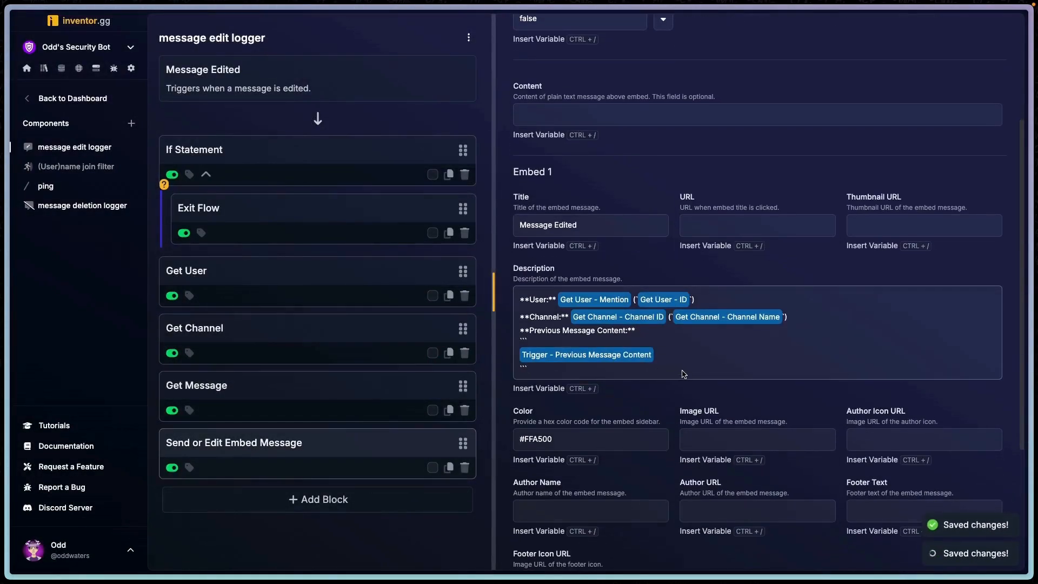
{"action": "key", "text": "Return"}
{"action": "type", "text": "**New"}
{"action": "left_click", "coordinate": [804, 320]}
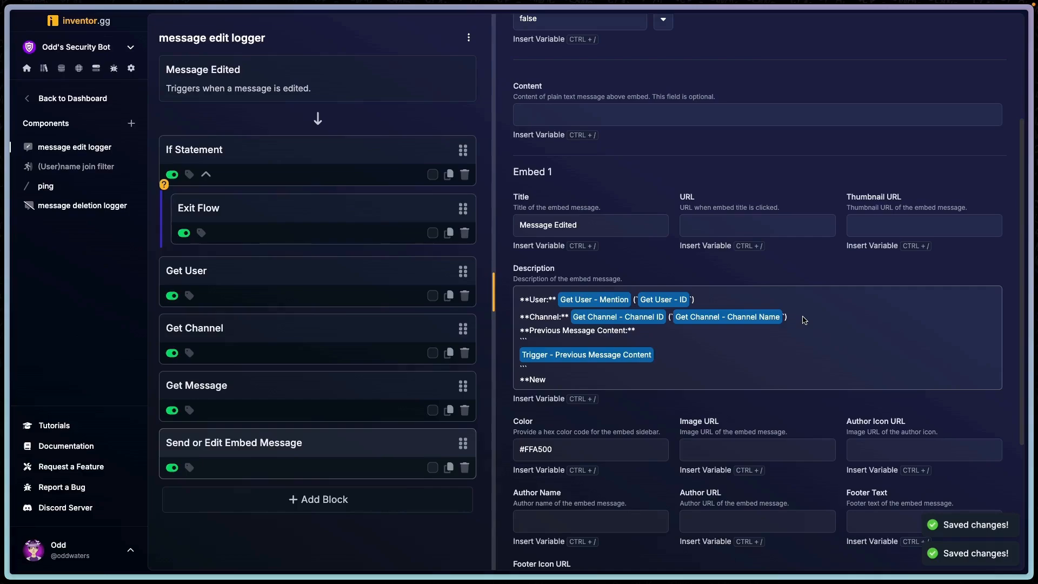
{"action": "key", "text": "Return"}
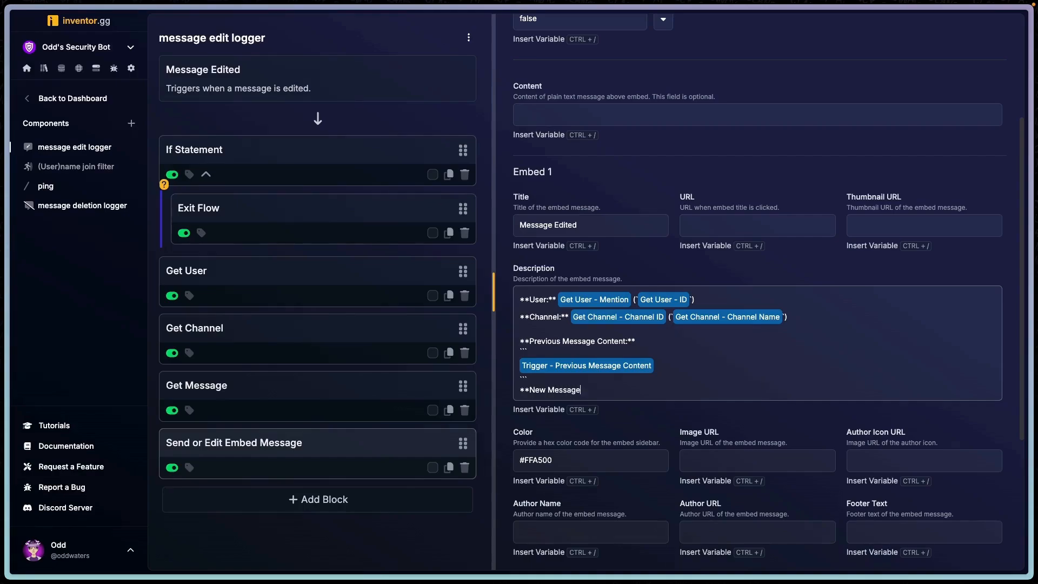
- Complete the bold New Message Content: line and add a code block containing Get Message's Message Content variable
{"action": "type", "text": "Message Content:**"}
{"action": "key", "text": "Return"}
{"action": "type", "text": "```"}
{"action": "key", "text": "Return"}
{"action": "key", "text": "ctrl+slash"}
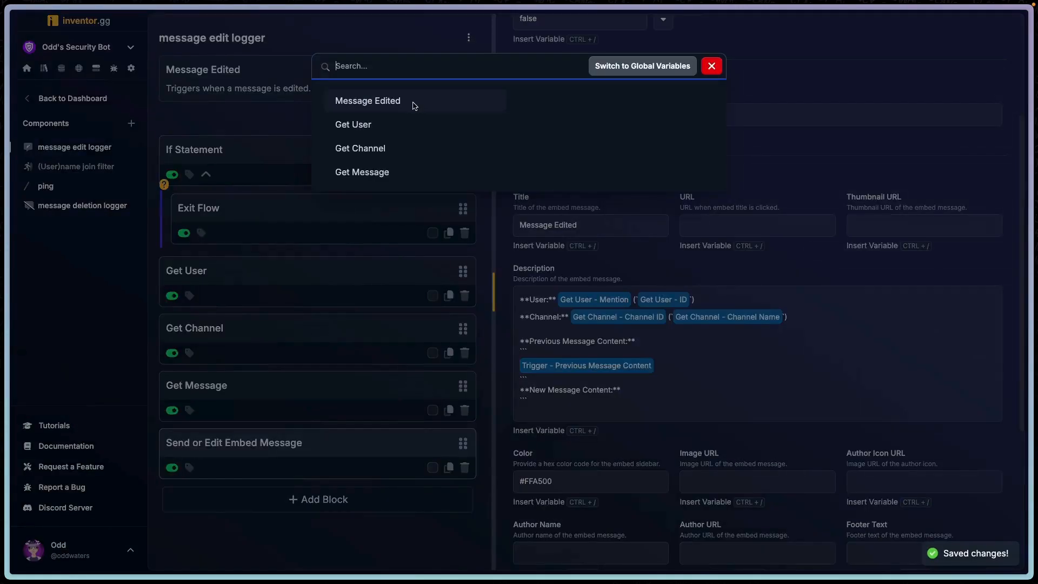
{"action": "left_click", "coordinate": [393, 173]}
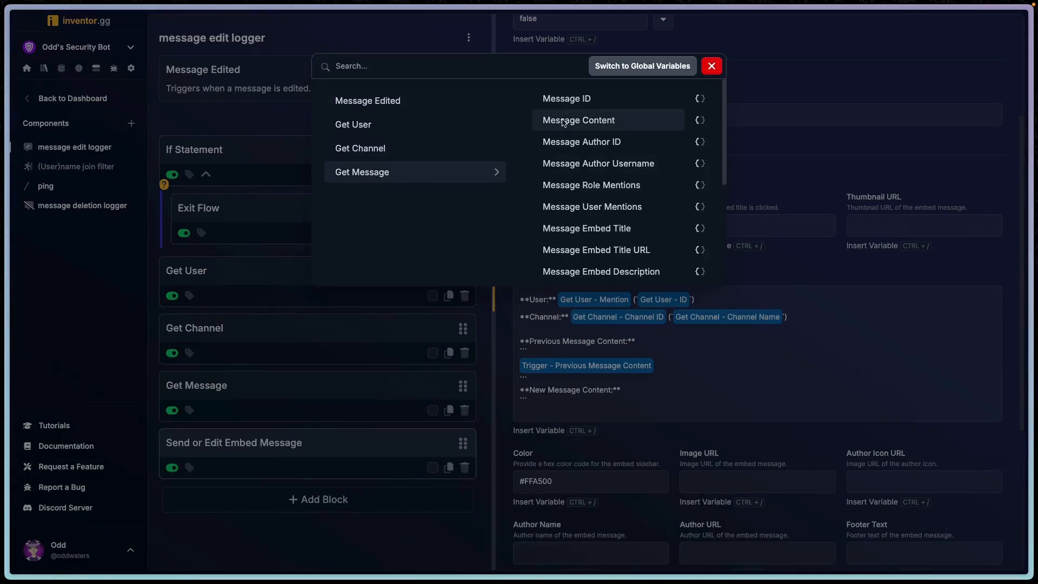
{"action": "left_click", "coordinate": [570, 122]}
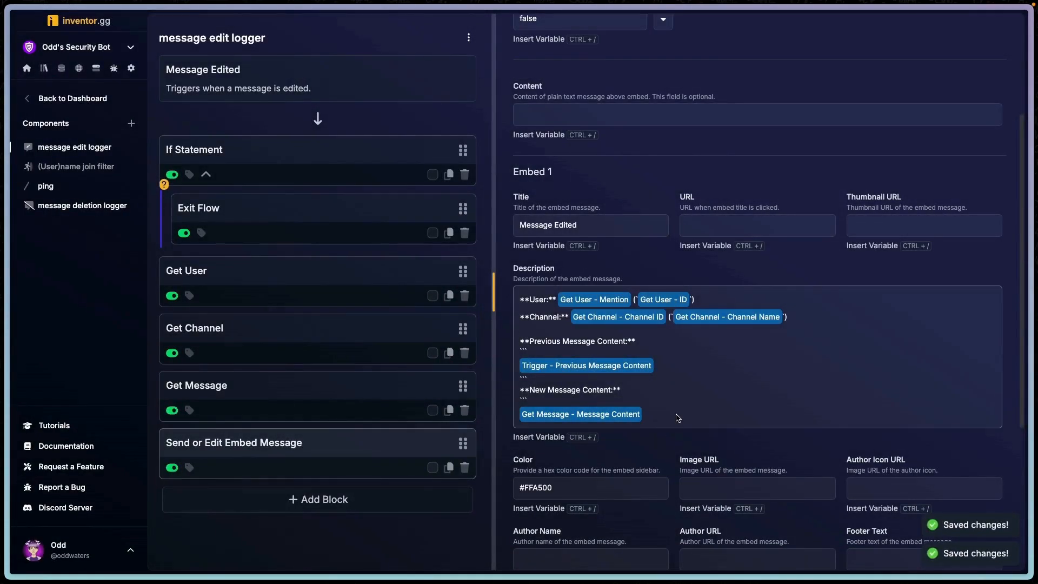
{"action": "key", "text": "Return"}
{"action": "type", "text": "`"}
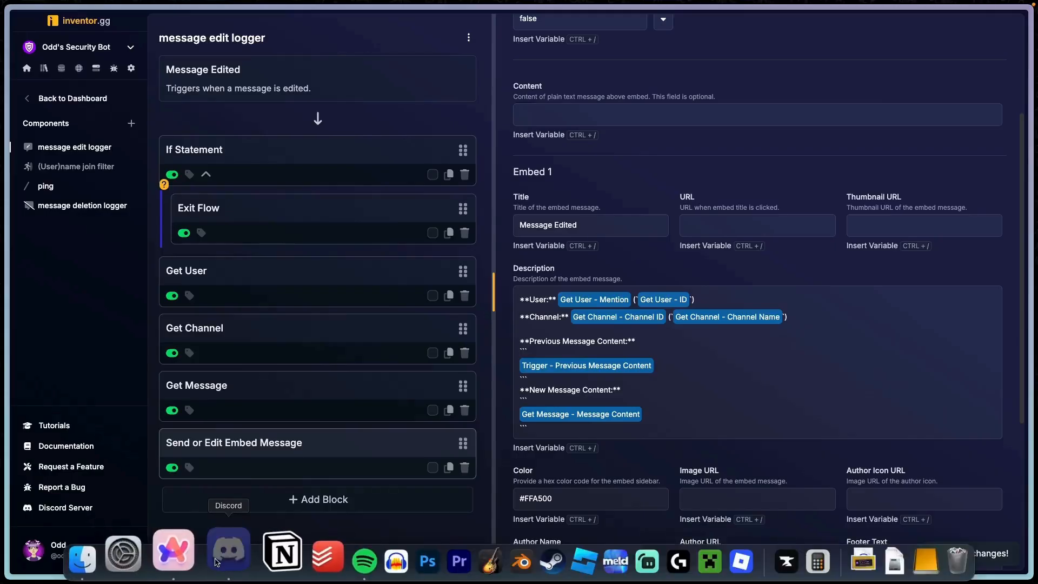
- Switch to Discord and send the test message ee in the general channel
{"action": "left_click", "coordinate": [225, 555]}
{"action": "scroll", "coordinate": [135, 324], "scroll_direction": "down", "scroll_amount": 5}
{"action": "left_click", "coordinate": [130, 332]}
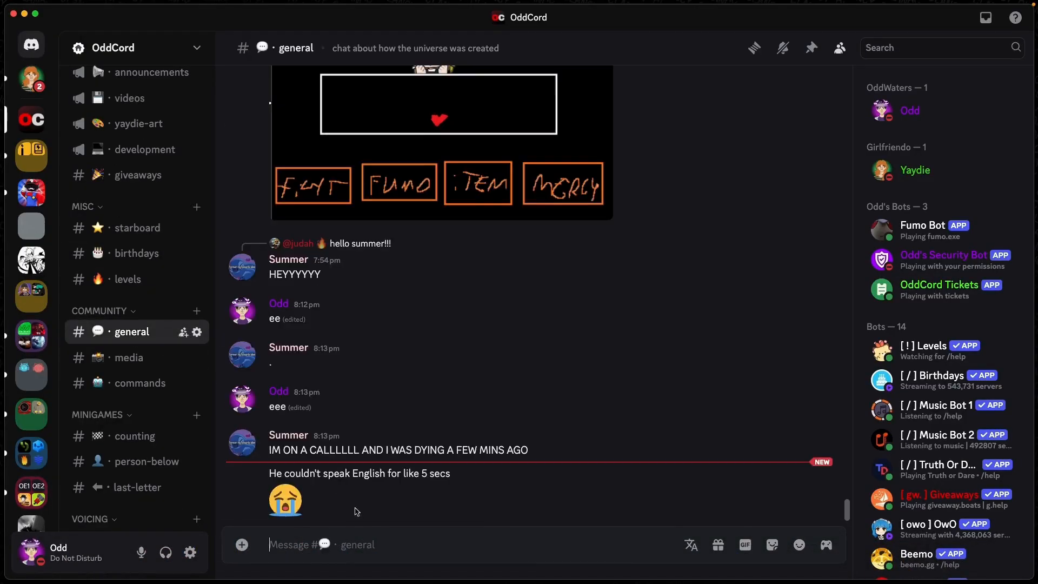
{"action": "type", "text": "ee"}
{"action": "key", "text": "Return"}
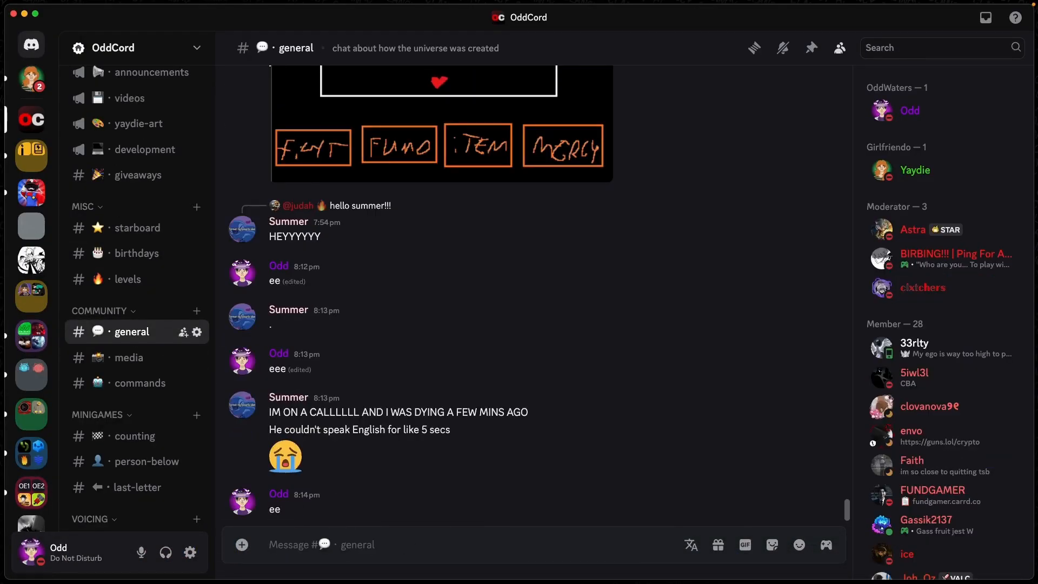
- Edit the test message to read eee
{"action": "key", "text": "Up"}
{"action": "type", "text": "e"}
{"action": "key", "text": "Return"}
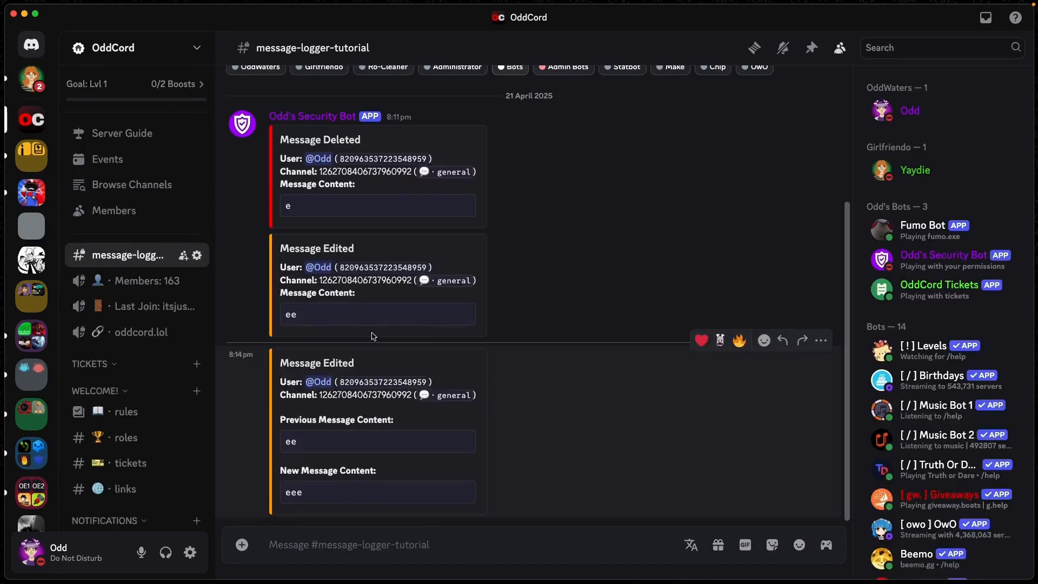